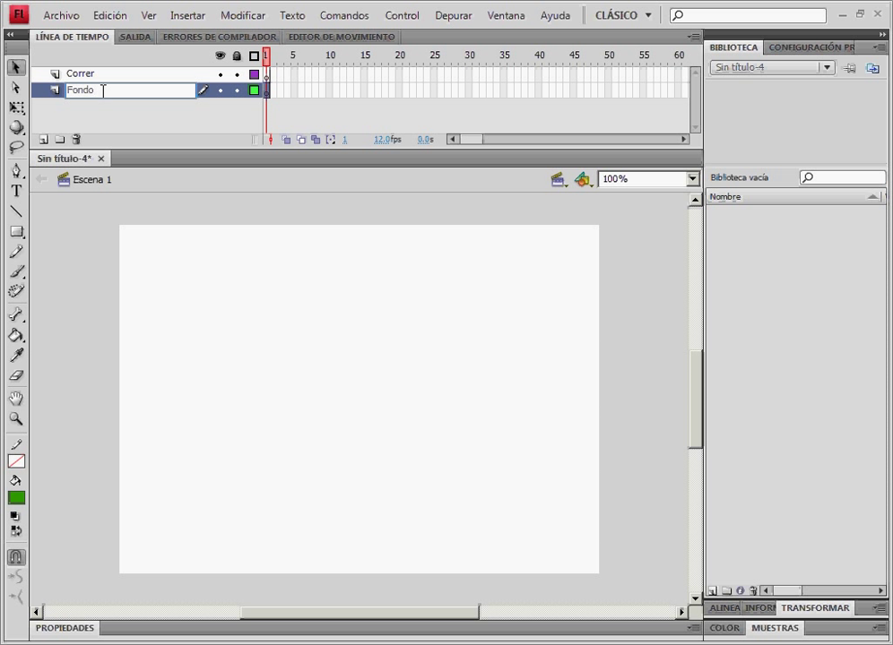
Name the lower layer Fondo and set the document's stage background colour to bright blue
{"action": "key", "text": "Return"}
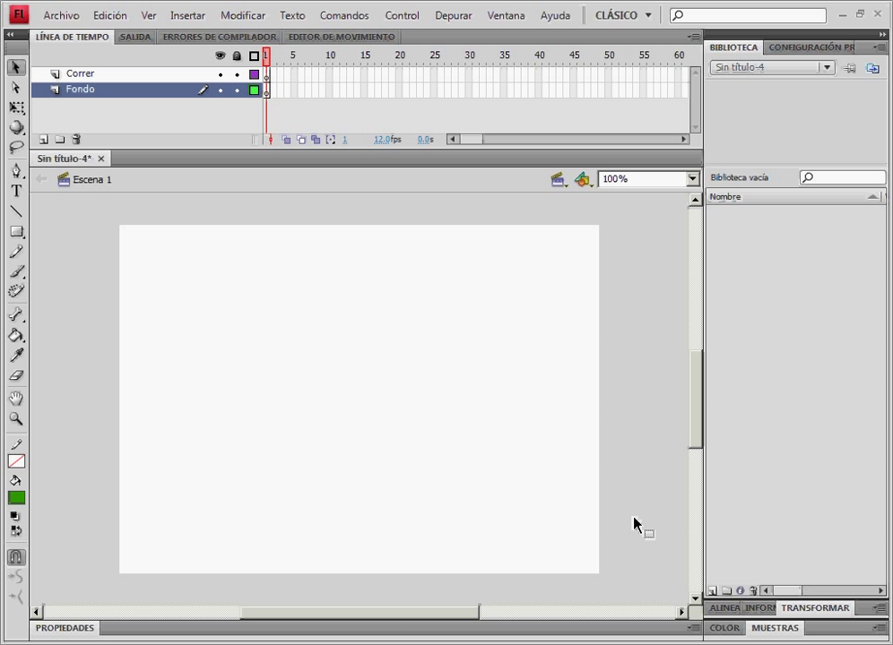
{"action": "left_click", "coordinate": [672, 634]}
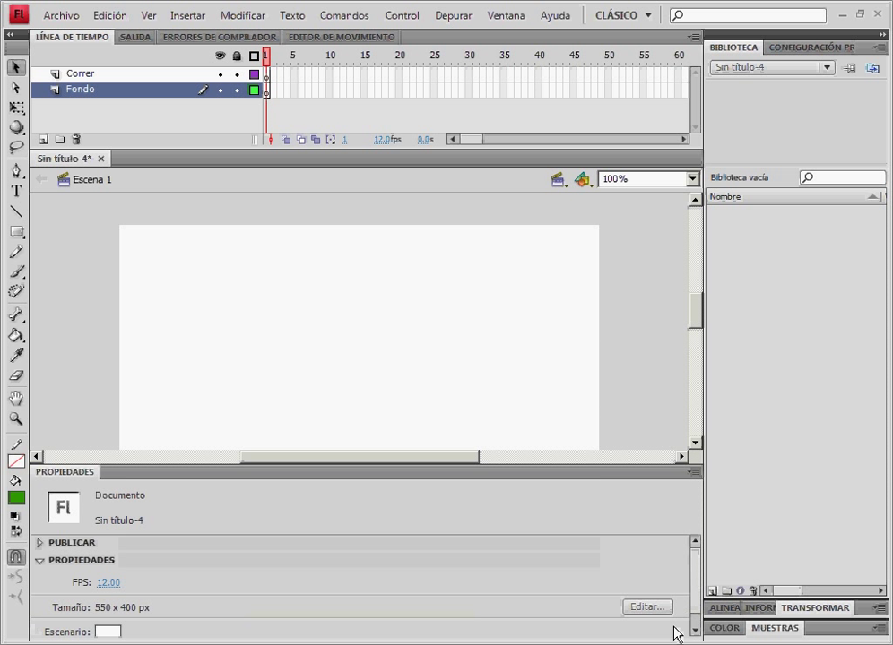
{"action": "scroll", "coordinate": [696, 573], "scroll_direction": "down", "scroll_amount": 1}
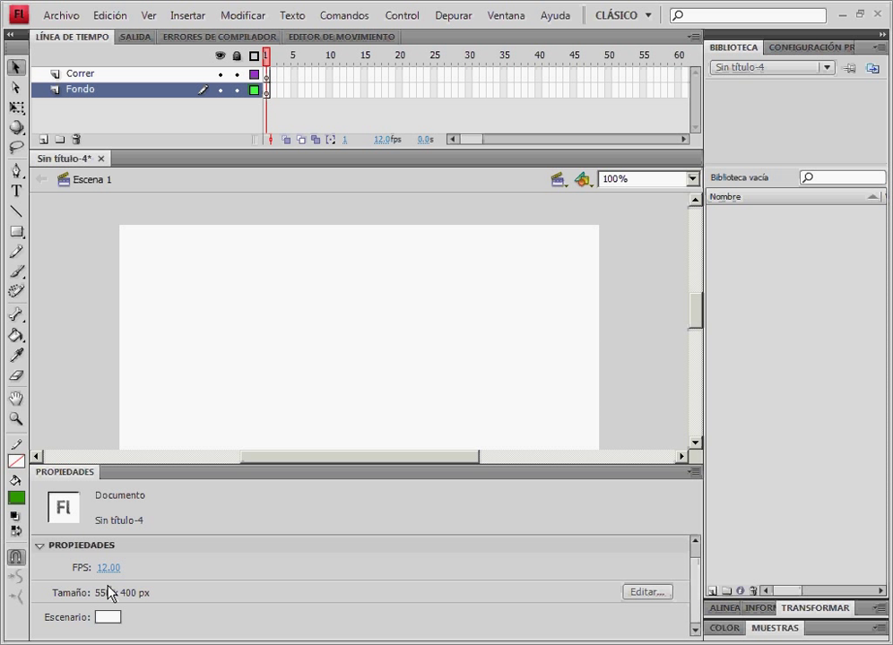
{"action": "left_click", "coordinate": [113, 618]}
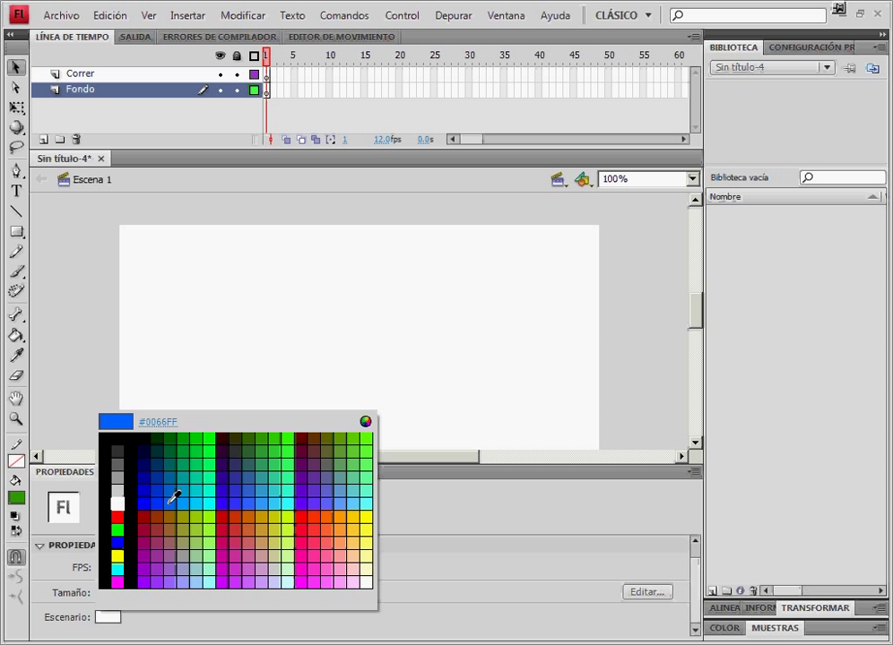
{"action": "left_click", "coordinate": [185, 496]}
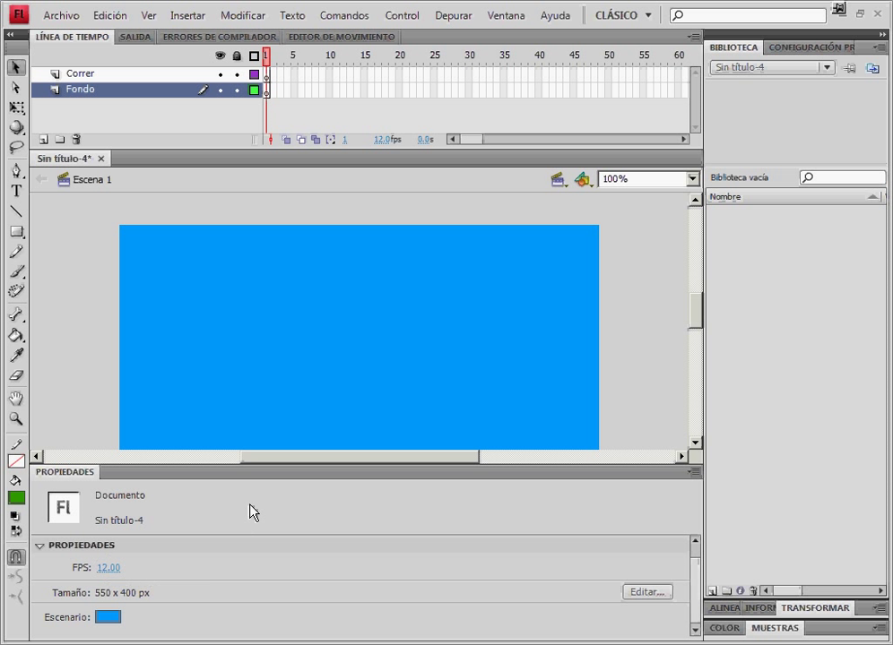
{"action": "left_click", "coordinate": [262, 480]}
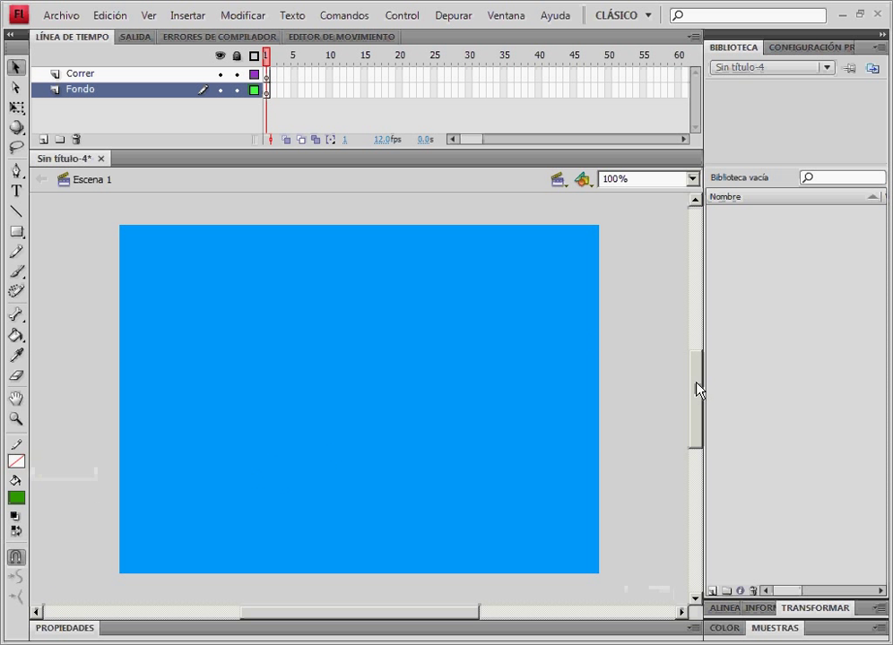
{"action": "scroll", "coordinate": [698, 389], "scroll_direction": "up", "scroll_amount": 1}
{"action": "scroll", "coordinate": [699, 389], "scroll_direction": "down", "scroll_amount": 1}
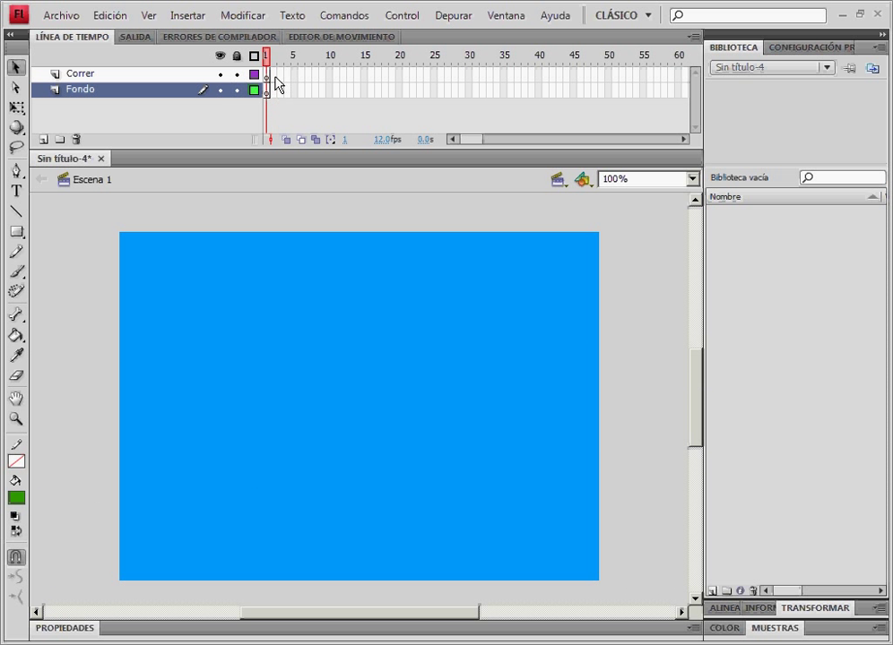
With frame 1 of the Correr layer active, create a new movie clip symbol (Clip de película) named mc_correr
{"action": "left_click", "coordinate": [269, 73]}
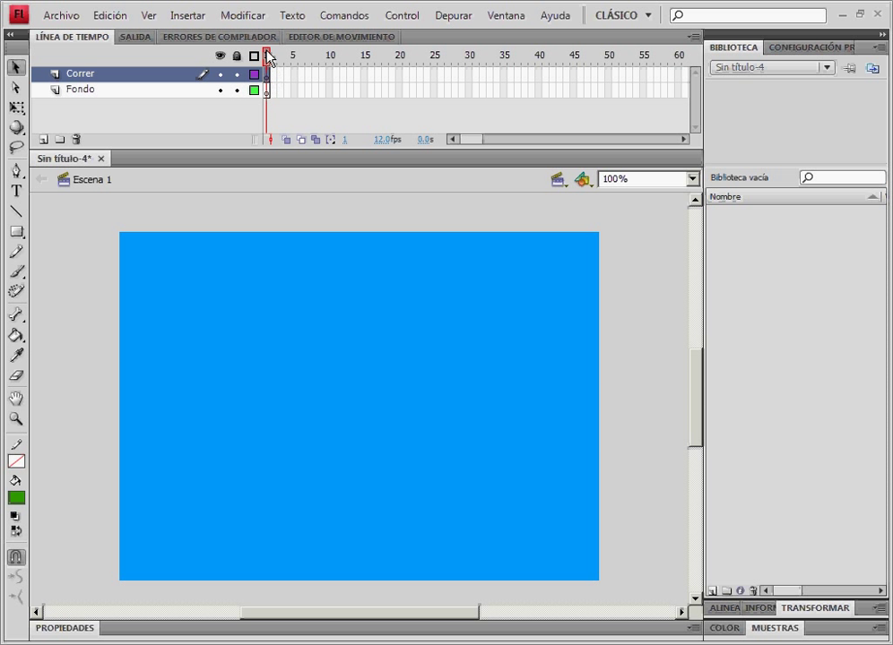
{"action": "left_click", "coordinate": [184, 17]}
{"action": "left_click", "coordinate": [188, 36]}
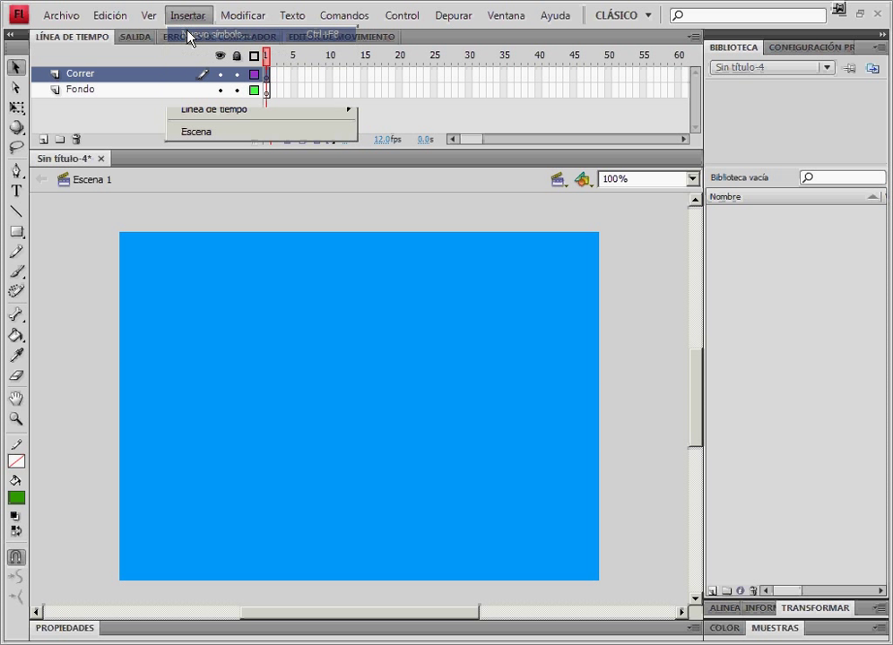
{"action": "type", "text": "m"}
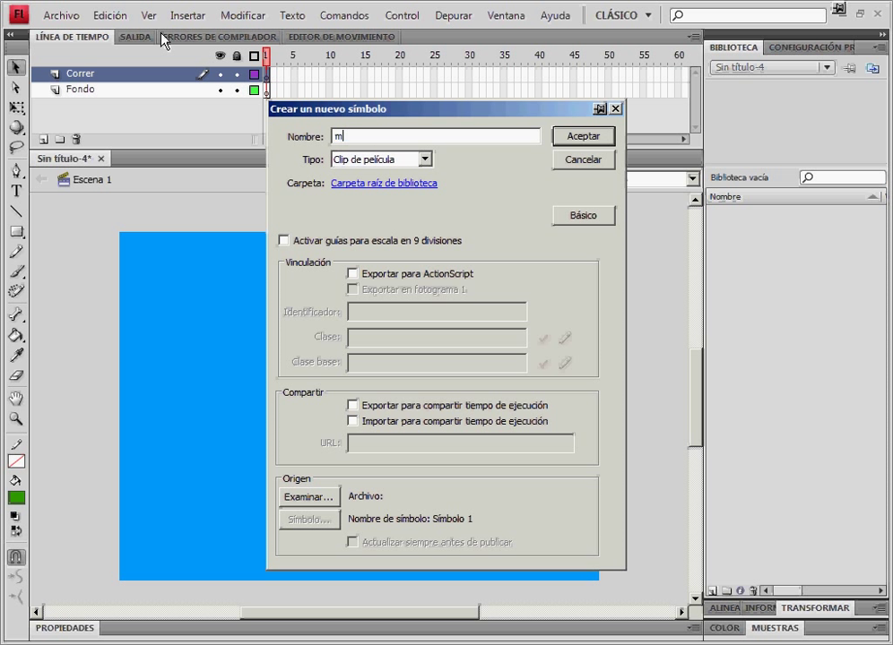
{"action": "type", "text": "c_correr"}
{"action": "left_click", "coordinate": [421, 160]}
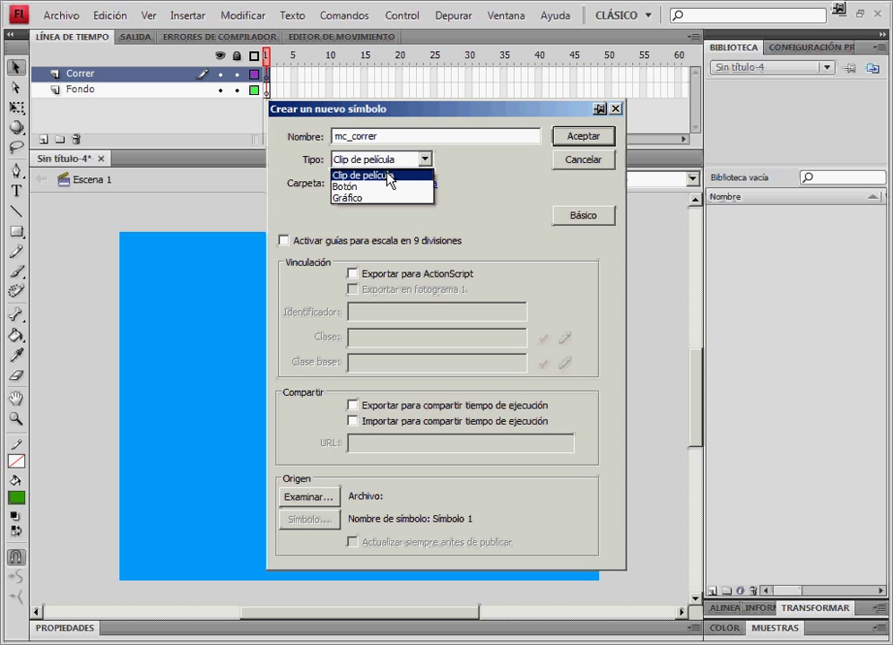
{"action": "left_click", "coordinate": [415, 176]}
{"action": "left_click", "coordinate": [573, 139]}
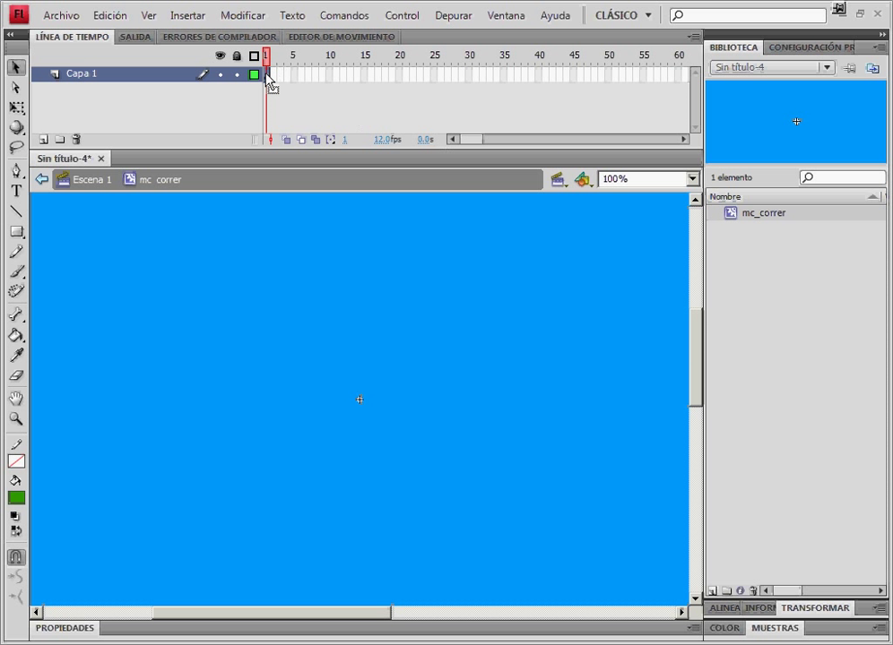
Import the whole image sequence starting with 01.png from the correr/01 folder onto the mc_correr clip's stage
{"action": "left_click", "coordinate": [62, 15]}
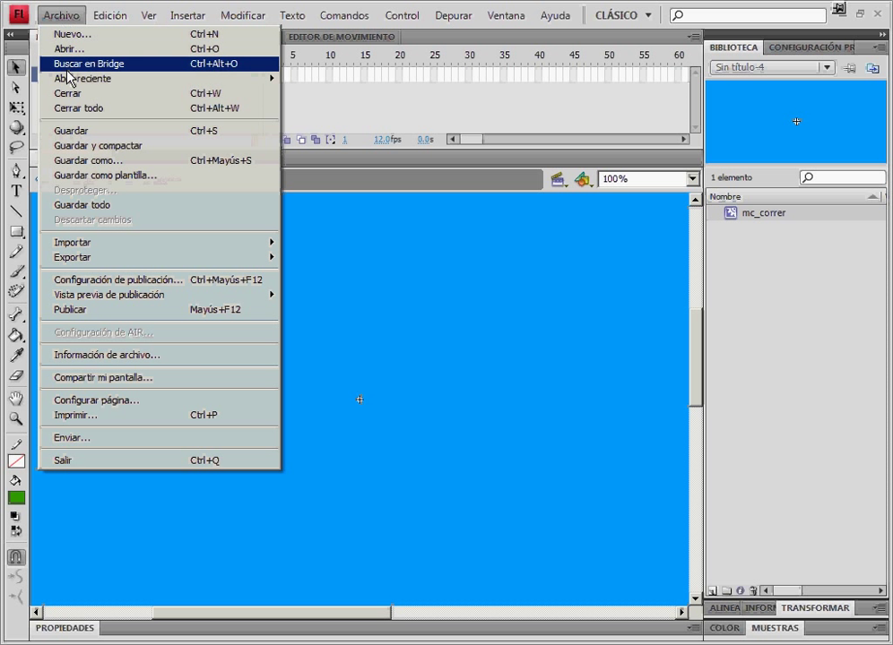
{"action": "mouse_move", "coordinate": [169, 243]}
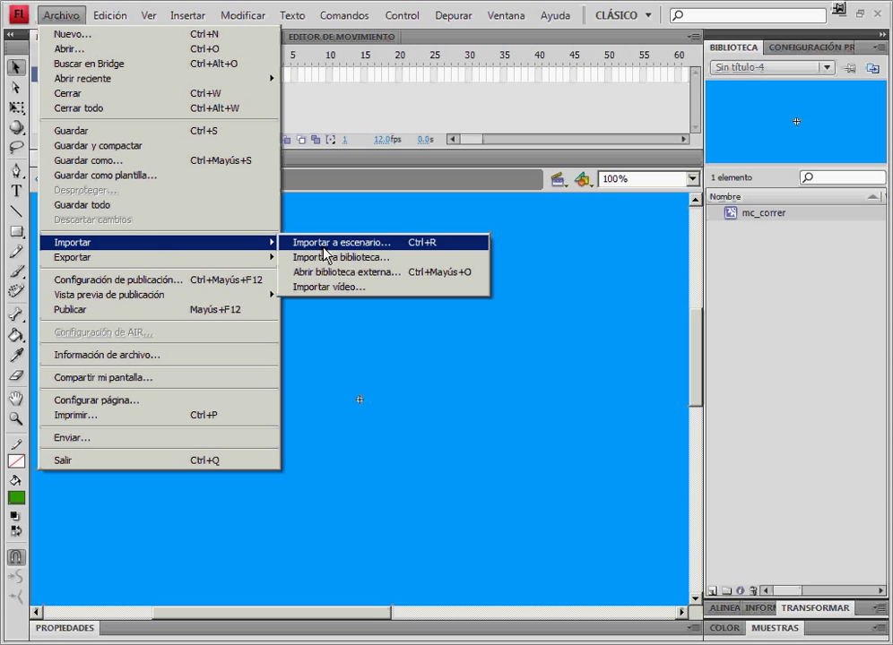
{"action": "left_click", "coordinate": [326, 248]}
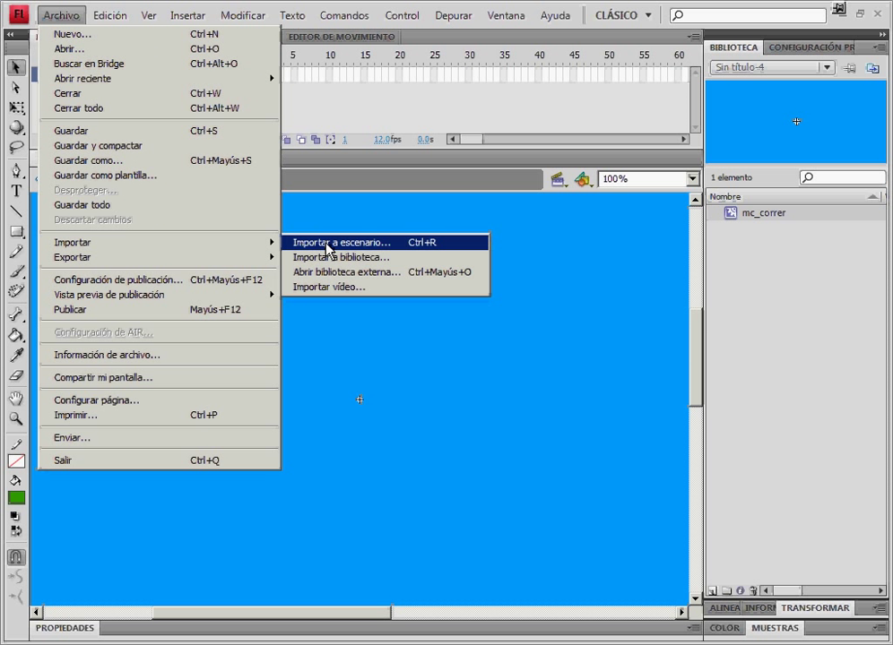
{"action": "left_click", "coordinate": [373, 150]}
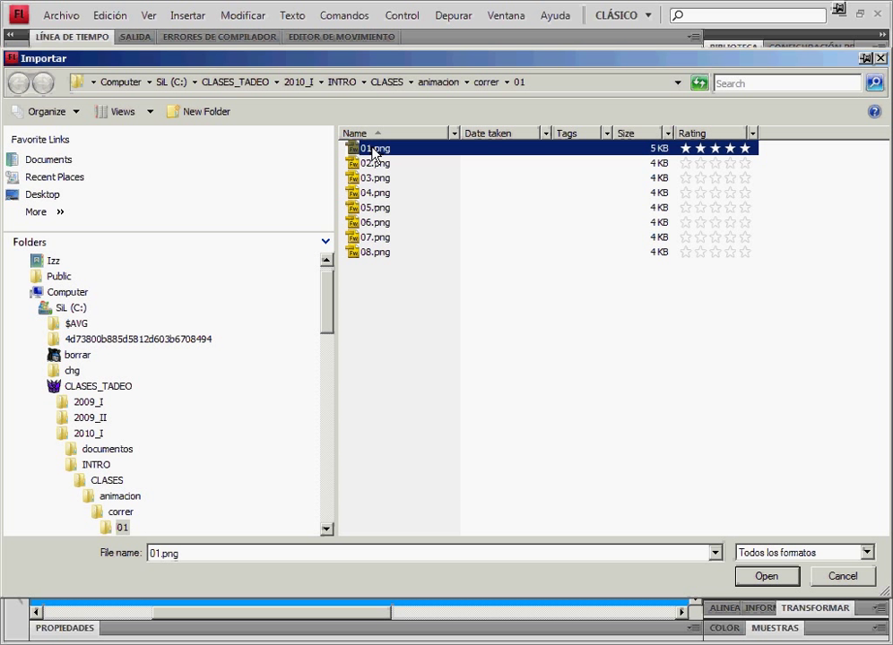
{"action": "left_click", "coordinate": [767, 577]}
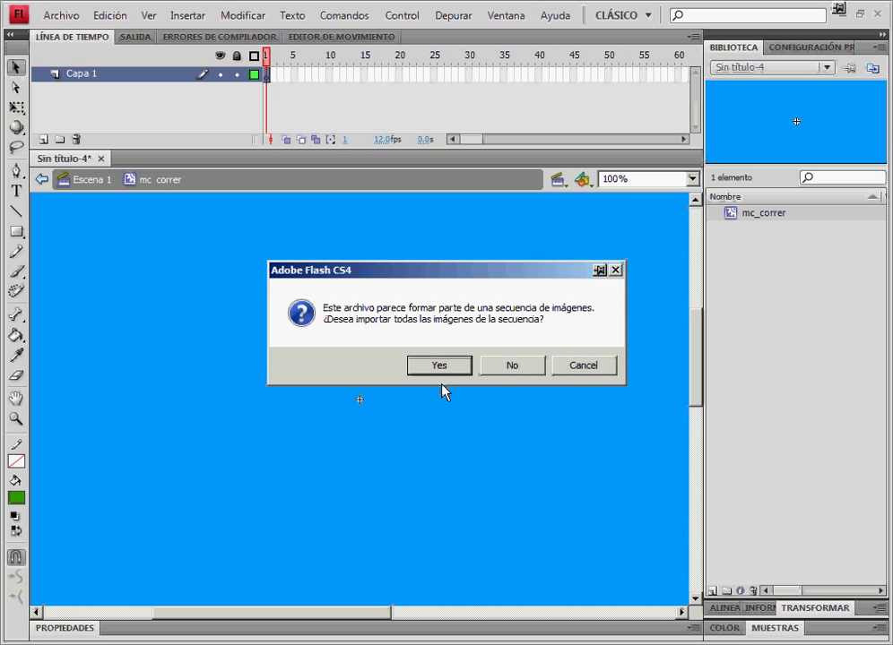
{"action": "left_click", "coordinate": [439, 368]}
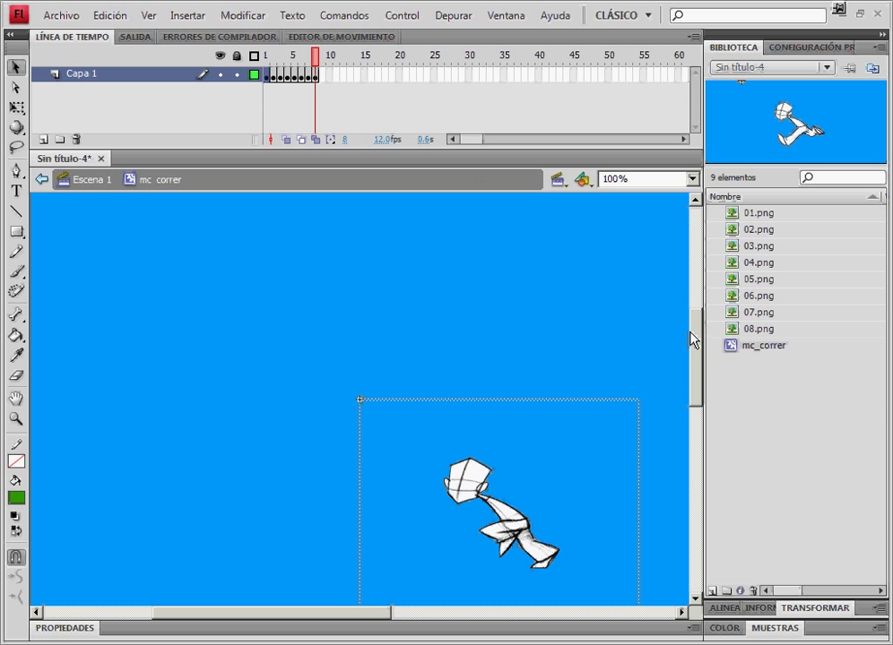
{"action": "scroll", "coordinate": [663, 335], "scroll_direction": "down", "scroll_amount": 2}
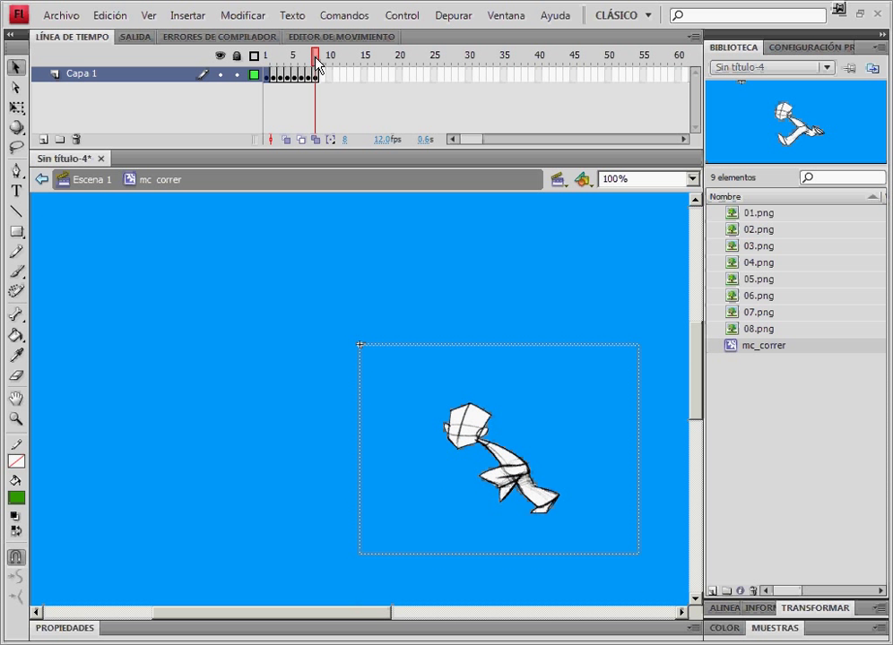
{"action": "left_click_drag", "start_coordinate": [318, 65], "coordinate": [331, 83]}
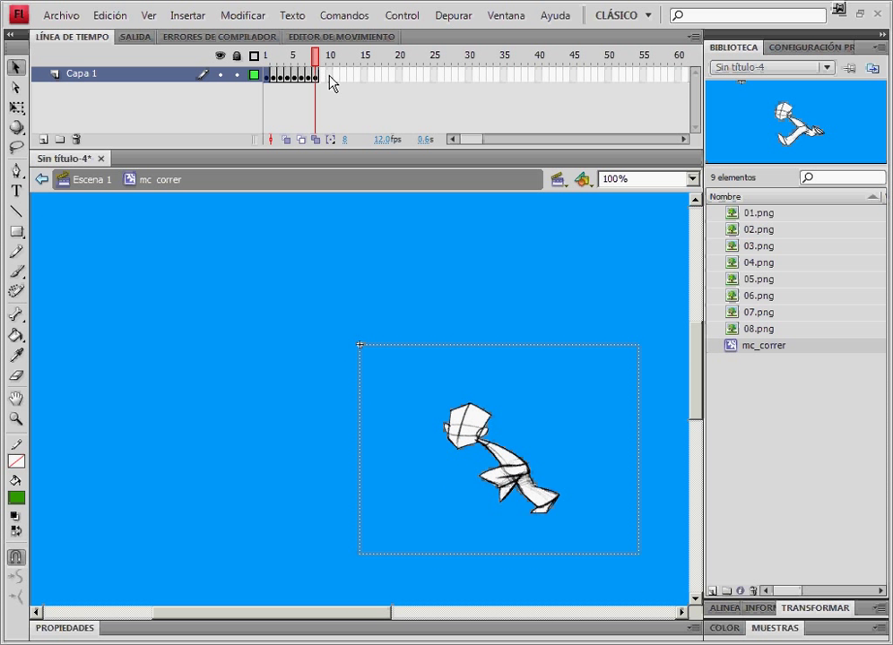
Return to Escena 1, place the mc_correr clip near the stage centre on the Correr layer, and lock that layer
{"action": "left_click", "coordinate": [87, 181]}
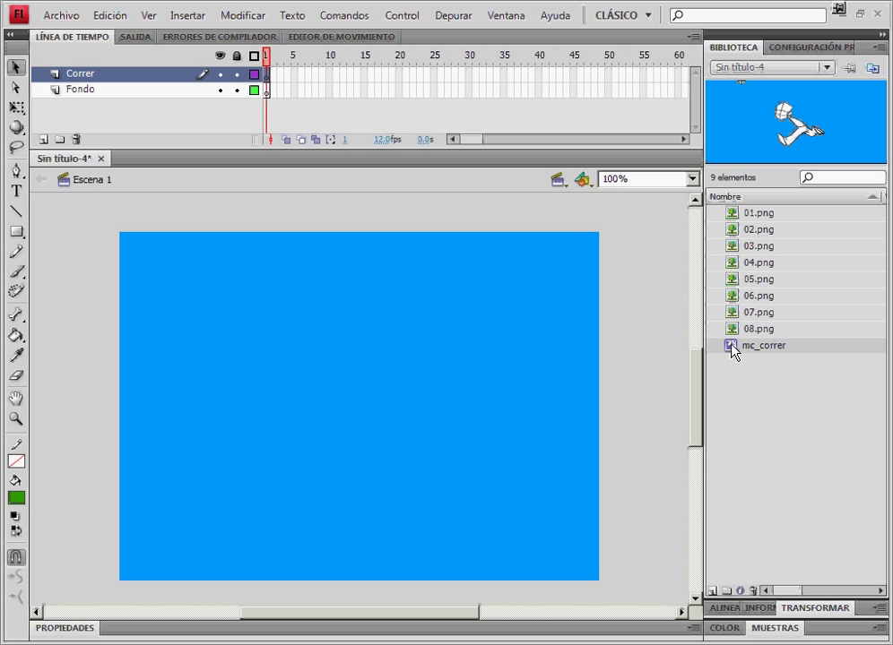
{"action": "left_click_drag", "start_coordinate": [732, 349], "coordinate": [401, 448]}
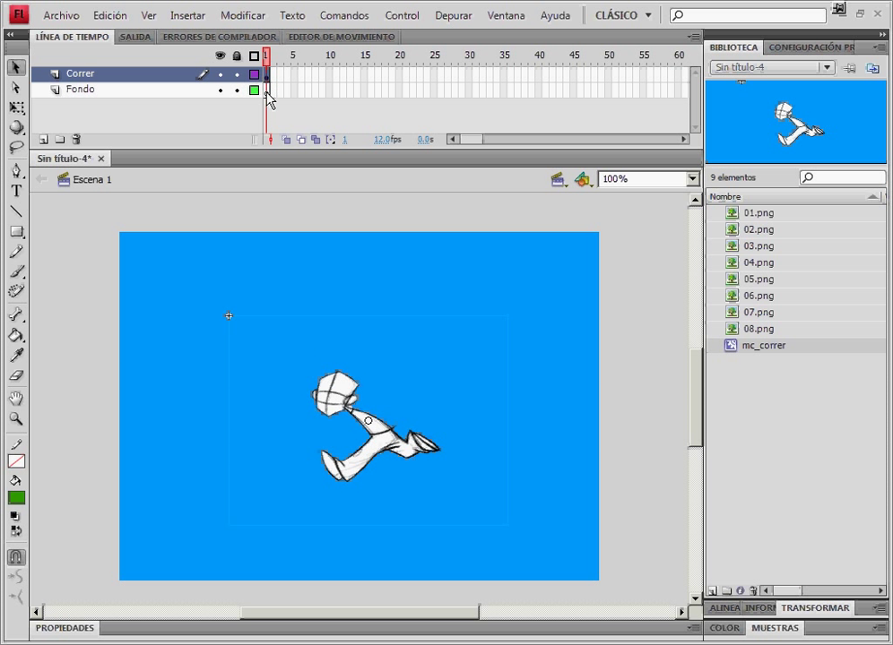
{"action": "left_click", "coordinate": [237, 73]}
On frame 1 of the Fondo layer, draw a closed wavy ground outline across the lower stage with the Pen tool and a purple stroke
{"action": "left_click", "coordinate": [271, 92]}
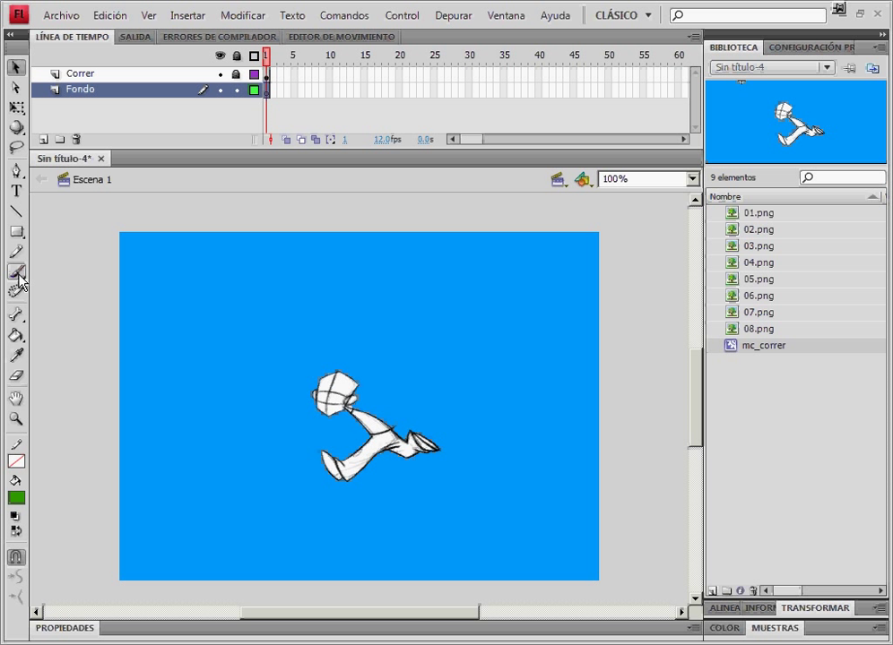
{"action": "left_click", "coordinate": [16, 170]}
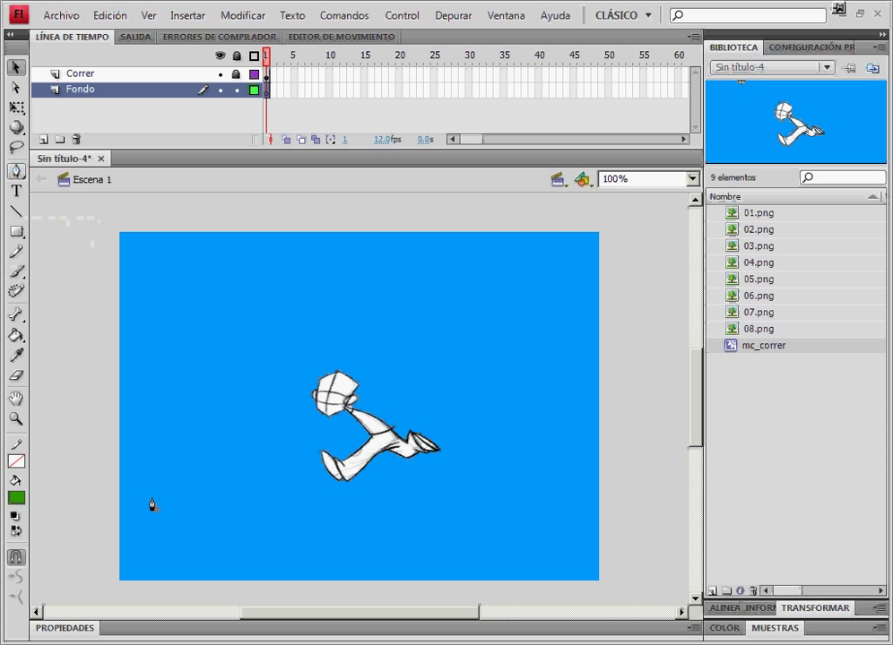
{"action": "left_click", "coordinate": [17, 465]}
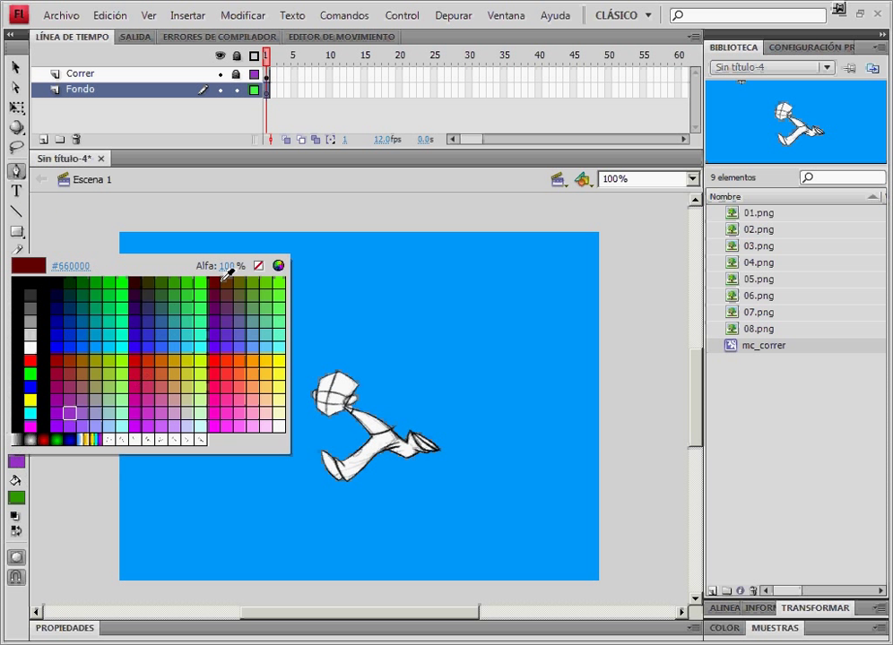
{"action": "key", "text": "Escape"}
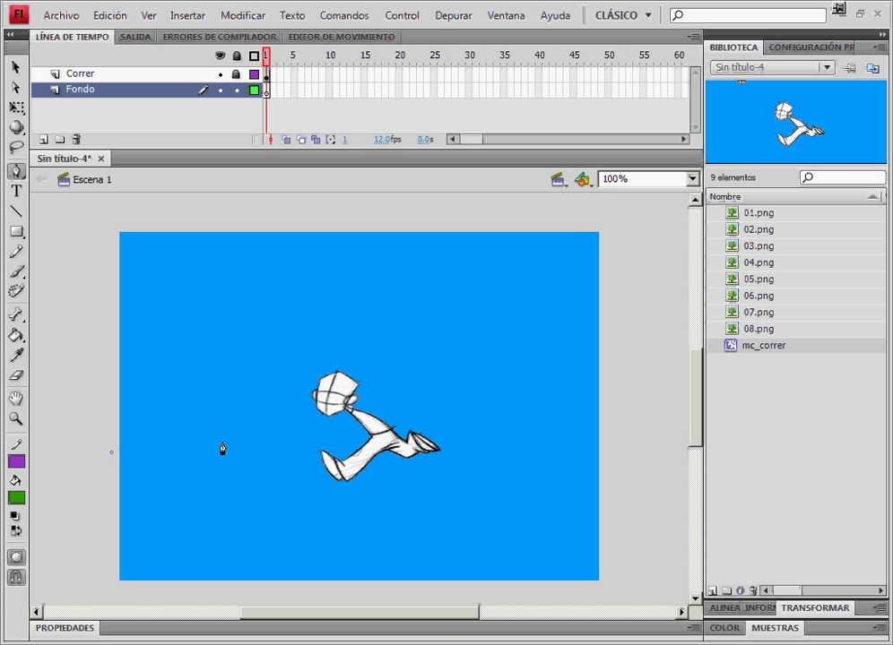
{"action": "left_click_drag", "start_coordinate": [222, 443], "coordinate": [268, 466]}
{"action": "left_click_drag", "start_coordinate": [395, 445], "coordinate": [438, 425]}
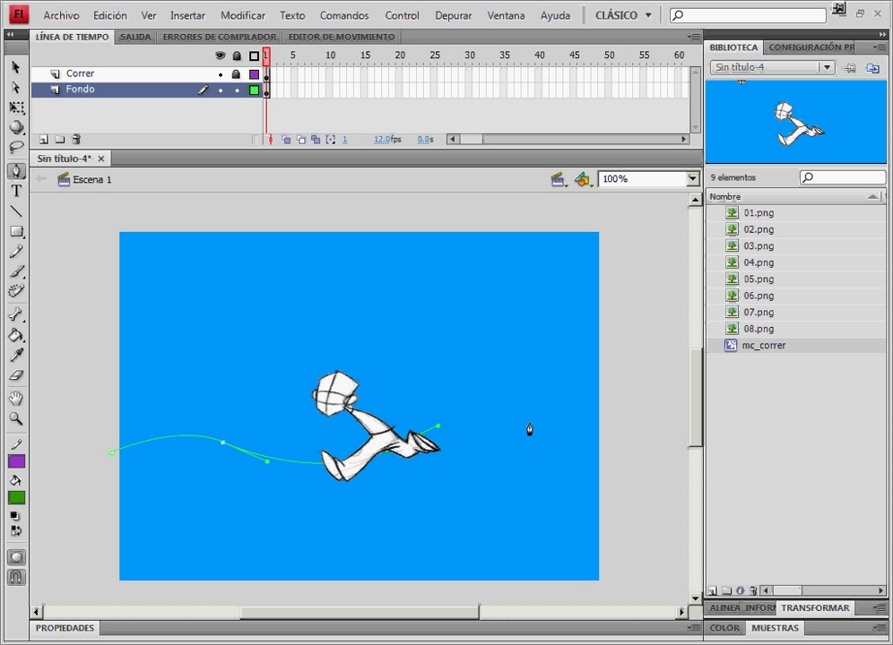
{"action": "left_click_drag", "start_coordinate": [569, 451], "coordinate": [681, 441]}
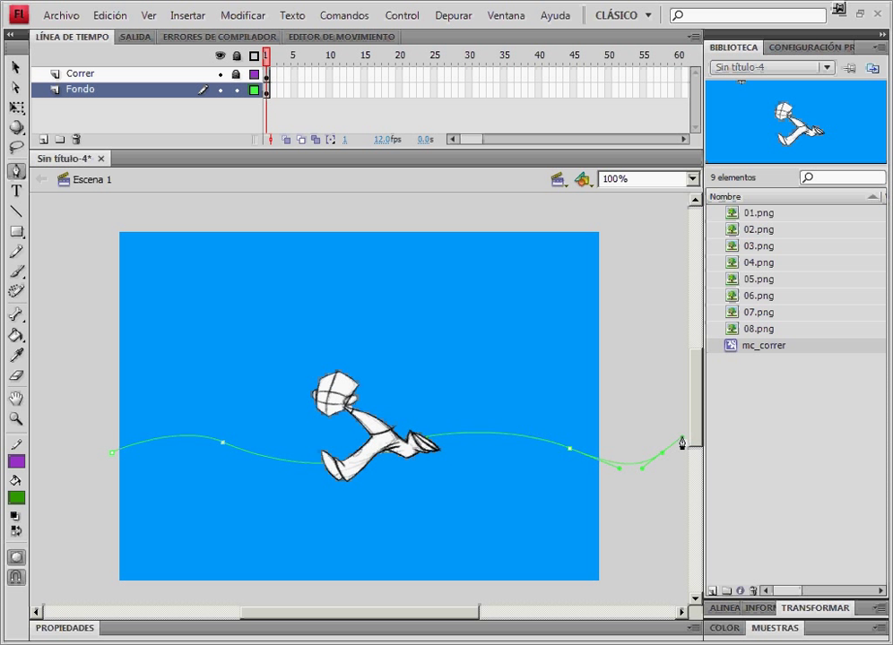
{"action": "left_click", "coordinate": [651, 590]}
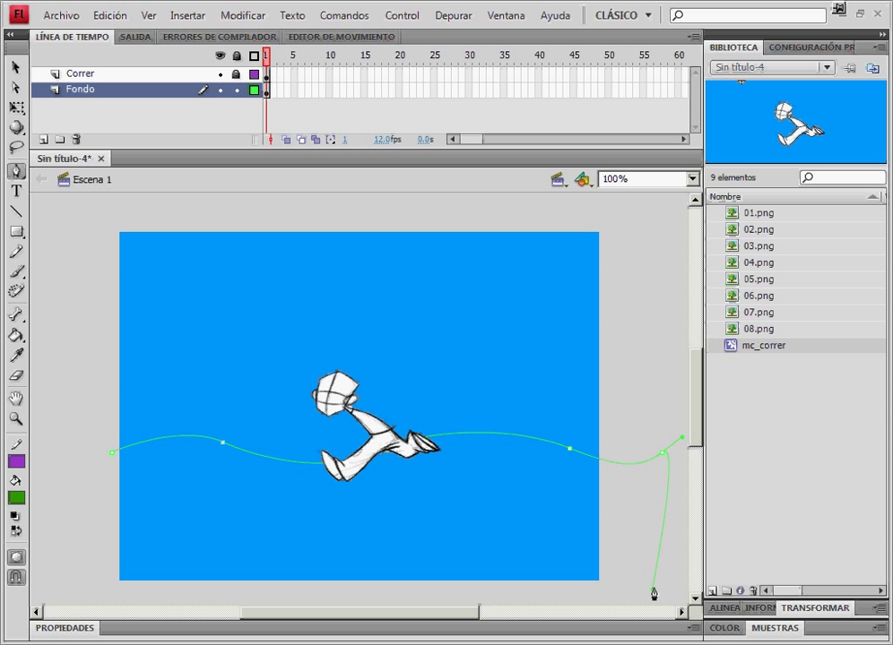
{"action": "left_click", "coordinate": [107, 591]}
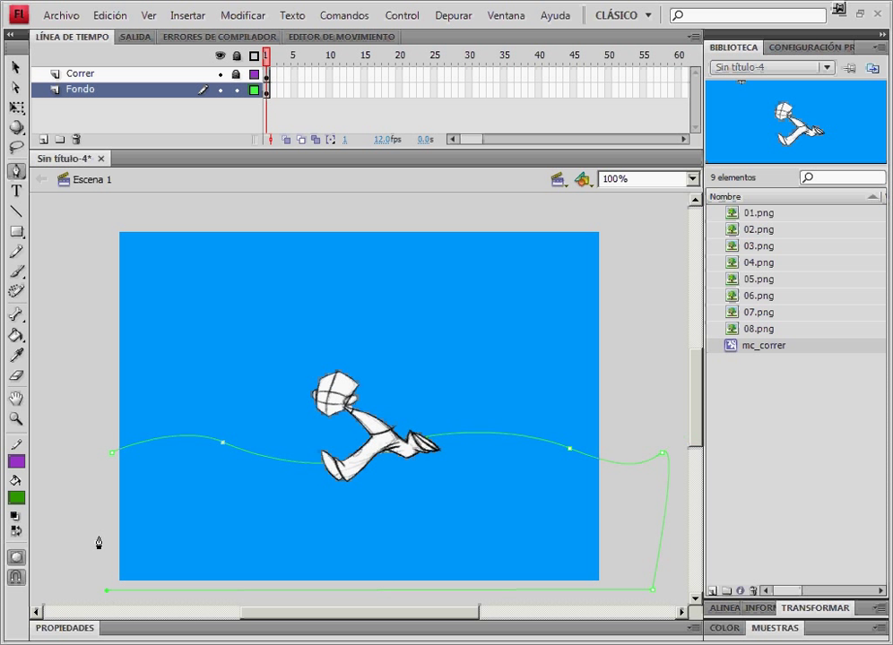
{"action": "left_click", "coordinate": [112, 454]}
{"action": "left_click", "coordinate": [15, 67]}
Fill the ground shape with green #339900 and remove its purple outline
{"action": "left_click", "coordinate": [199, 451]}
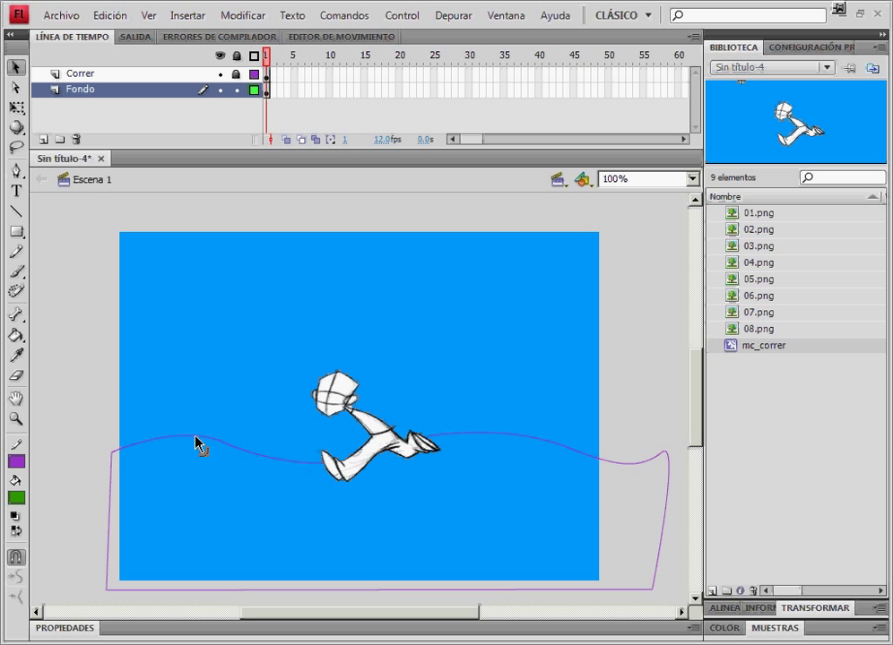
{"action": "left_click", "coordinate": [197, 442]}
{"action": "left_click", "coordinate": [16, 498]}
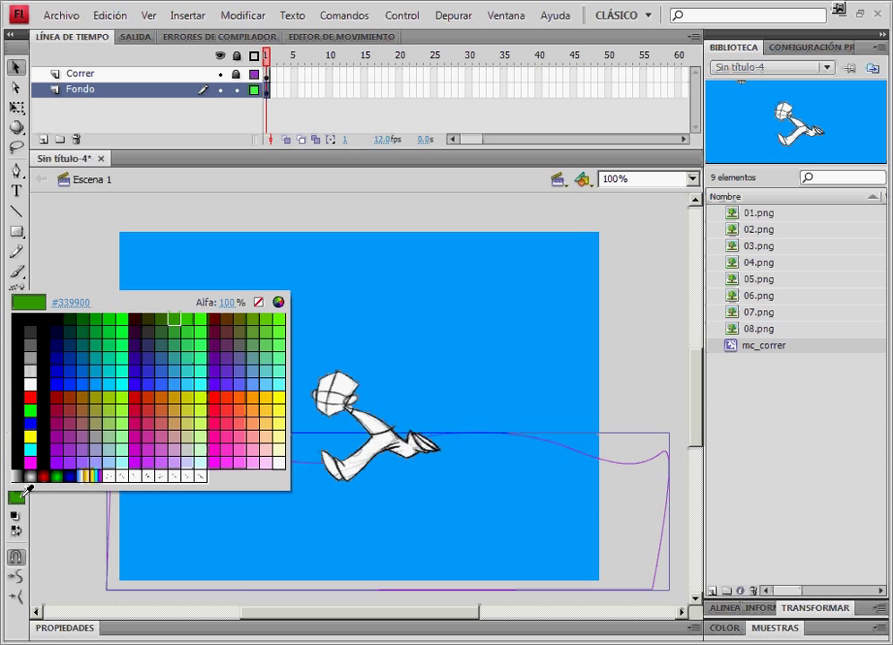
{"action": "left_click", "coordinate": [27, 490]}
{"action": "left_click", "coordinate": [16, 461]}
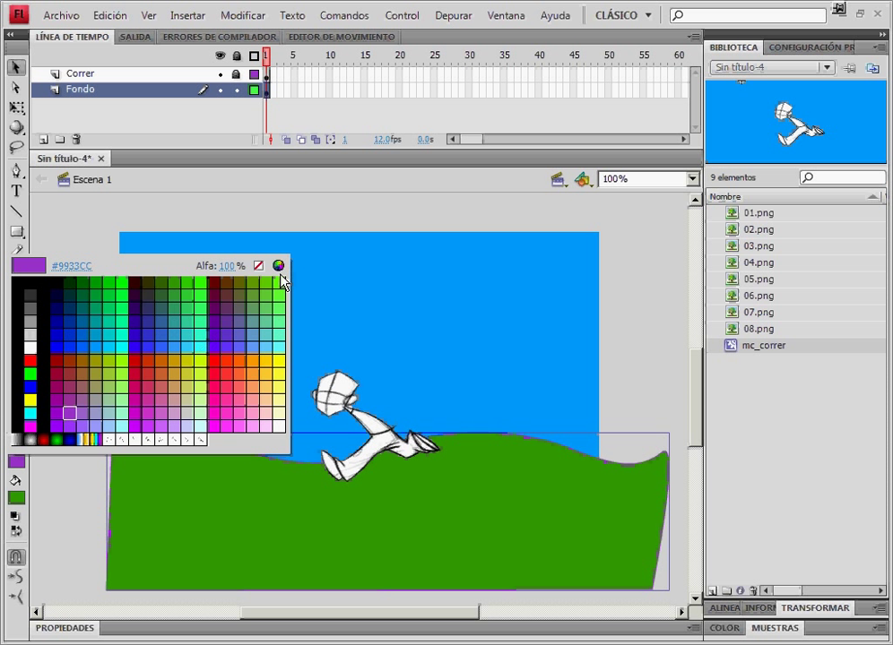
{"action": "left_click", "coordinate": [258, 266]}
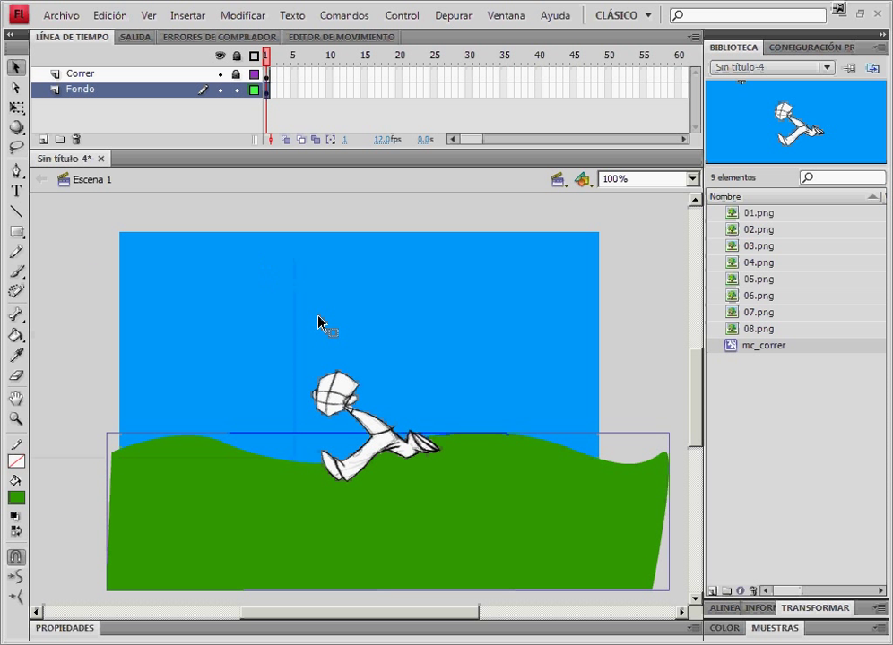
Convert the green ground shape into a movie clip symbol named mc_fondo
{"action": "right_click", "coordinate": [164, 541]}
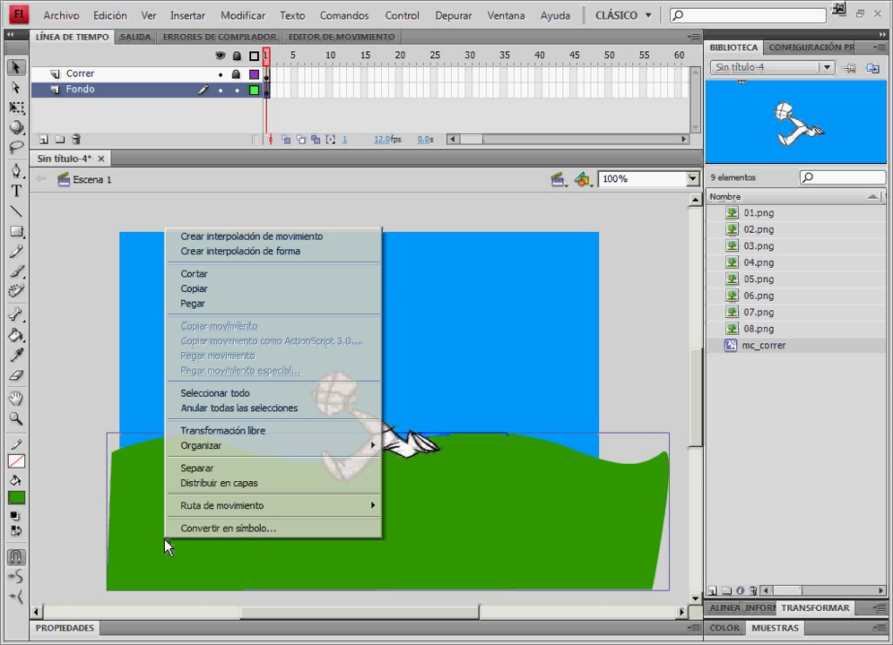
{"action": "left_click", "coordinate": [179, 530]}
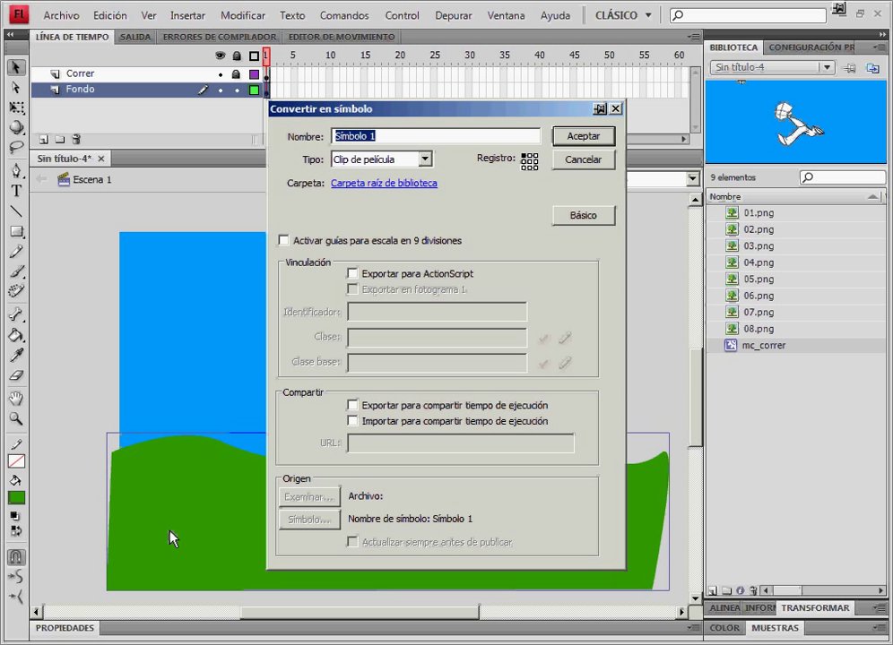
{"action": "type", "text": "mc_fondo"}
{"action": "left_click", "coordinate": [579, 139]}
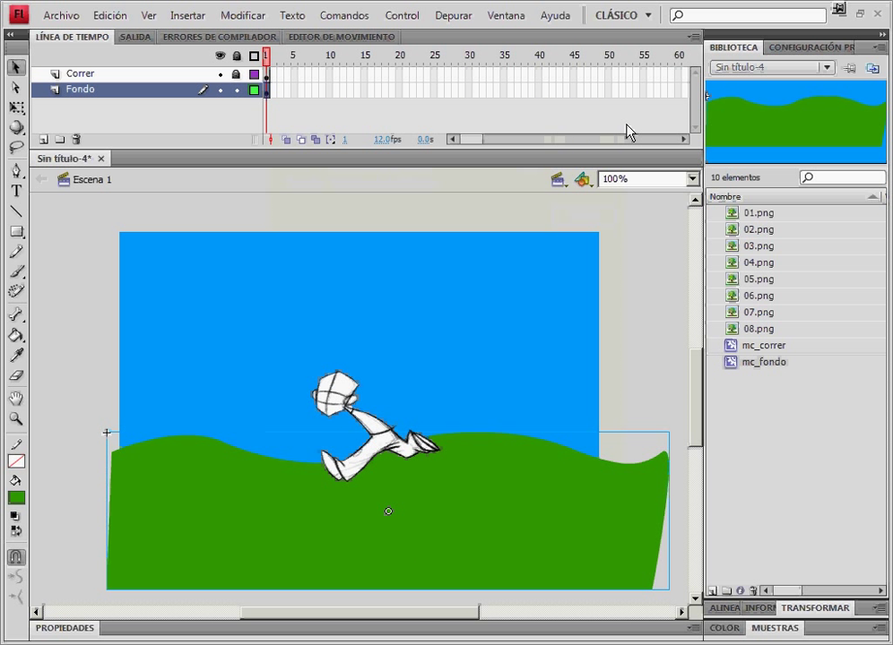
Inside mc_fondo, draw an oval treetop above the ground near the stage's left edge and fill it with bright green #00CC00
{"action": "double_click", "coordinate": [556, 556]}
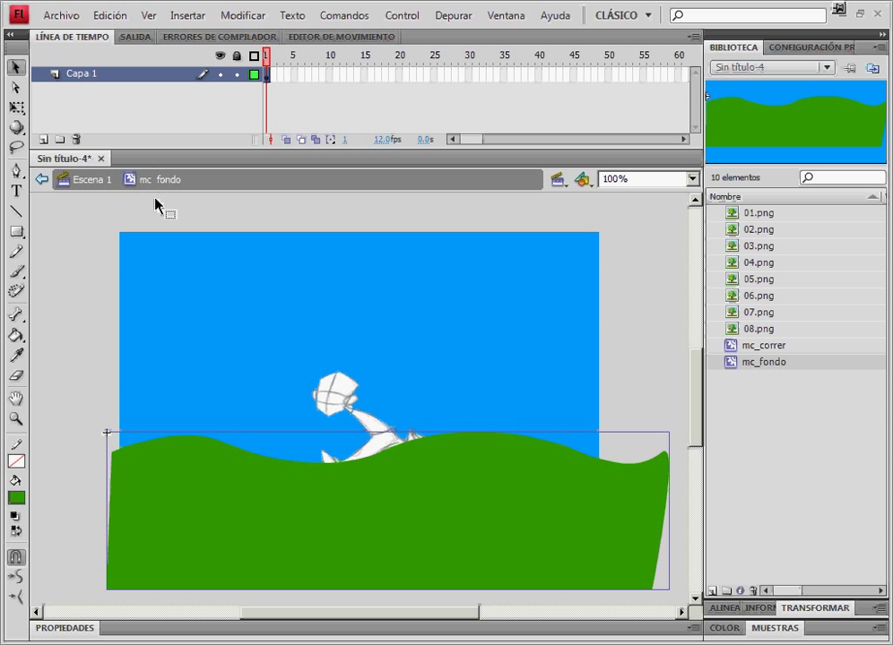
{"action": "left_click", "coordinate": [14, 233]}
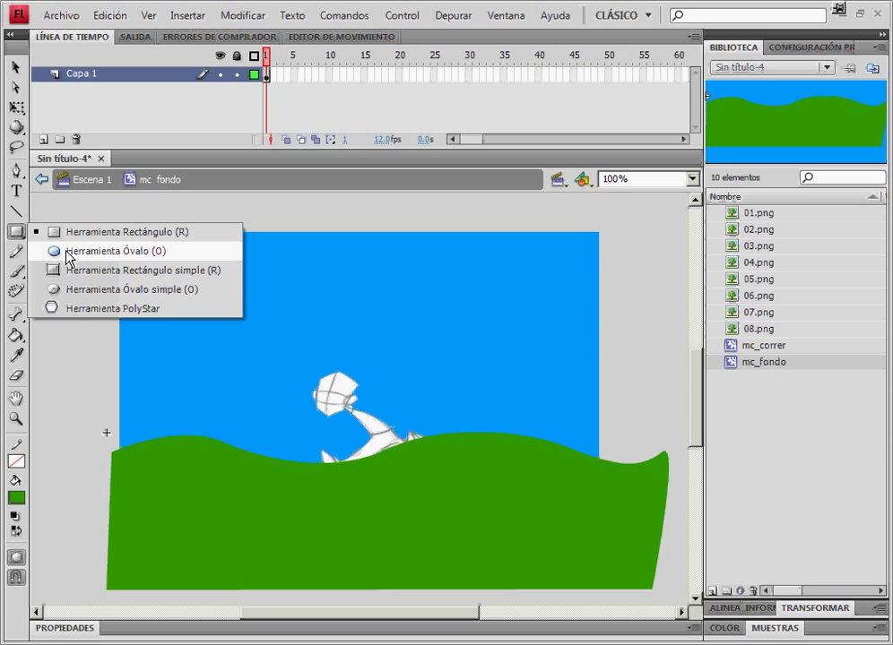
{"action": "left_click", "coordinate": [70, 255]}
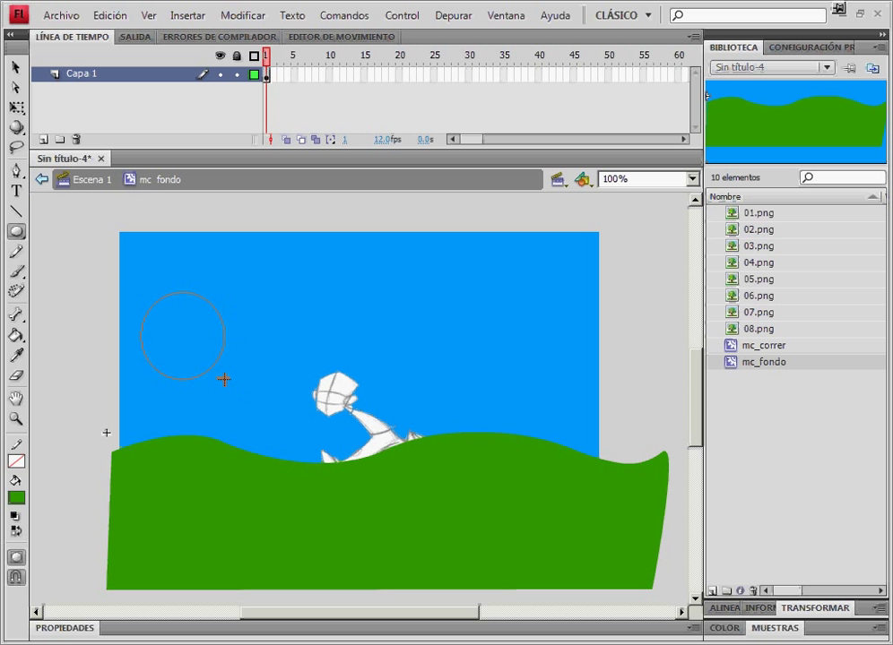
{"action": "left_click_drag", "start_coordinate": [222, 379], "coordinate": [140, 290]}
{"action": "left_click", "coordinate": [16, 497]}
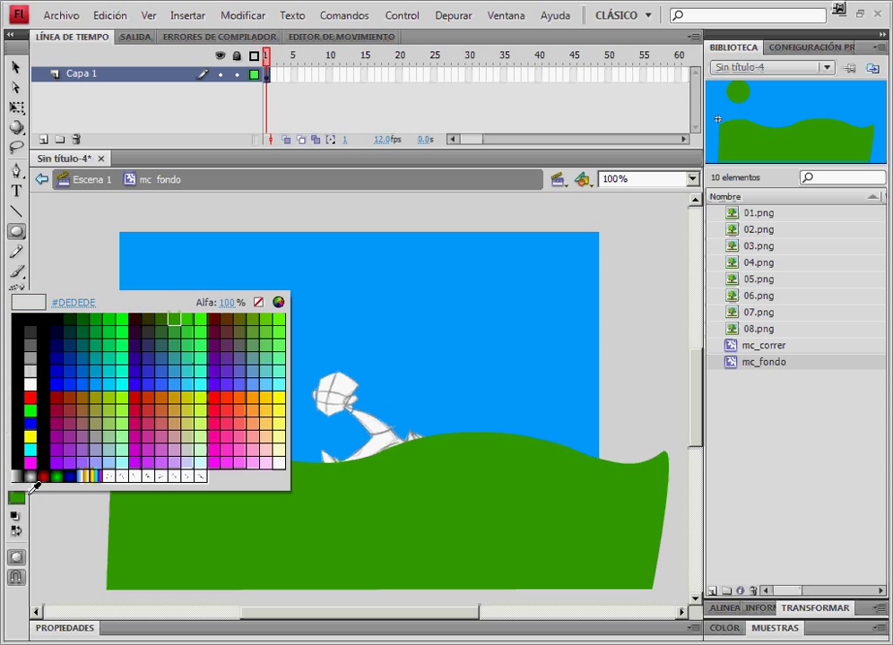
{"action": "left_click", "coordinate": [108, 320]}
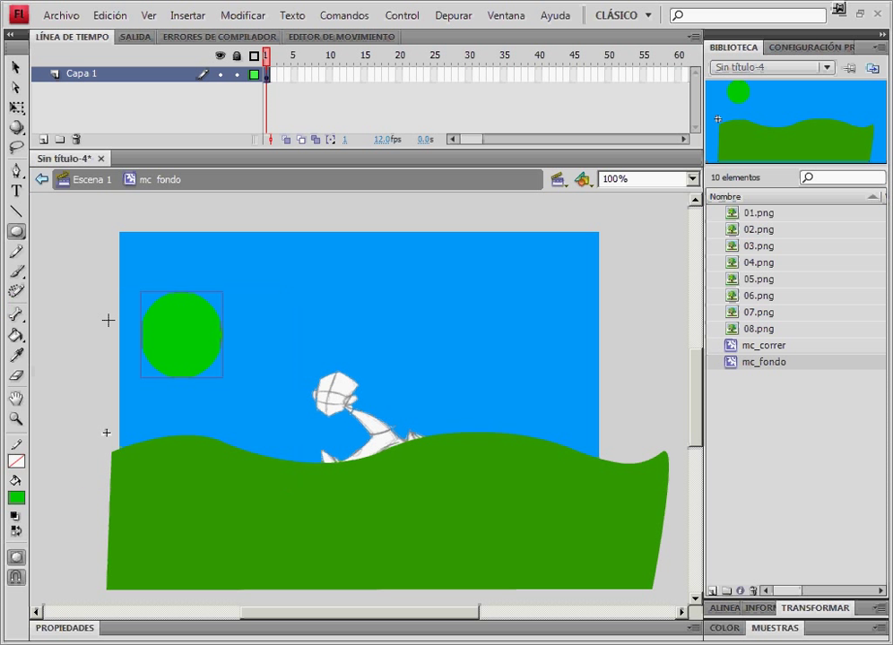
Draw a thin vertical rectangle from the treetop down into the ground as the trunk and fill it with dark brown
{"action": "left_click", "coordinate": [16, 231]}
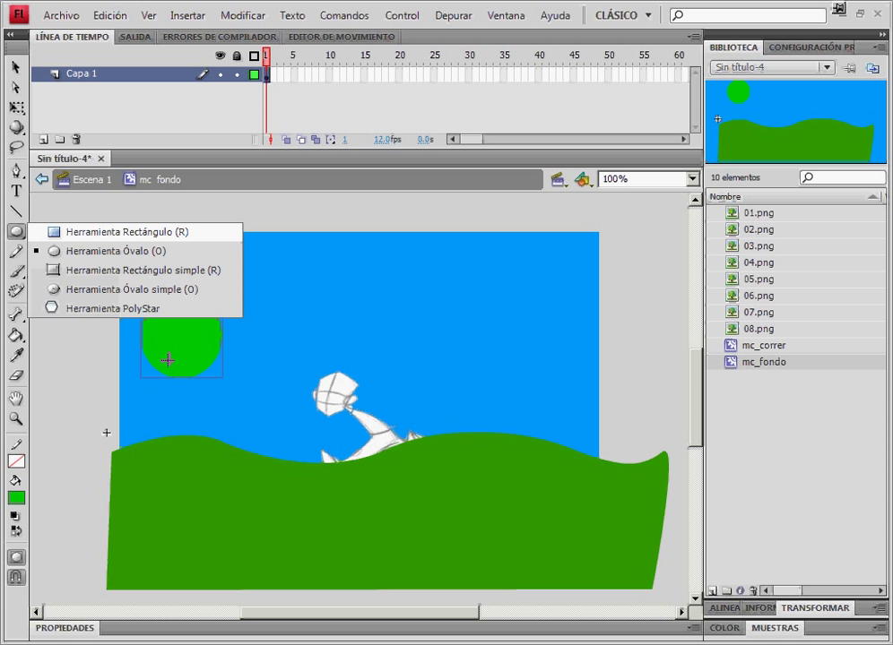
{"action": "key", "text": "r"}
{"action": "left_click_drag", "start_coordinate": [176, 418], "coordinate": [181, 492]}
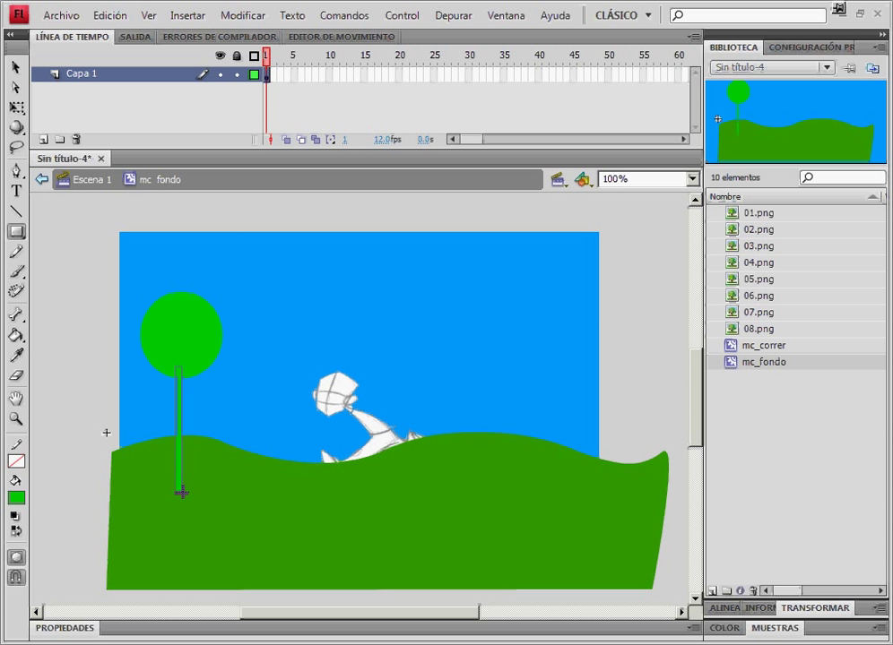
{"action": "left_click", "coordinate": [16, 497]}
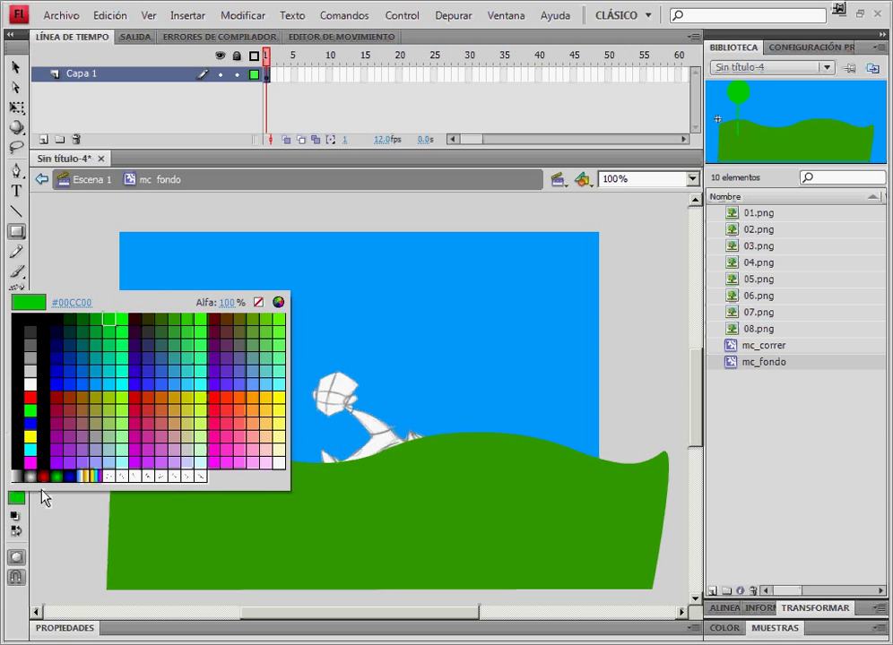
{"action": "left_click", "coordinate": [219, 322]}
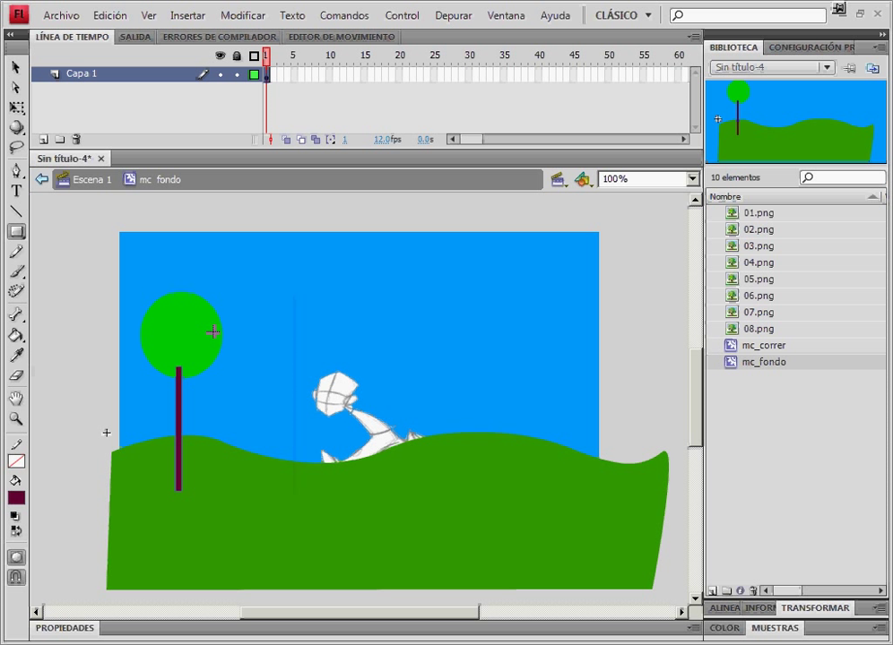
{"action": "left_click", "coordinate": [16, 497]}
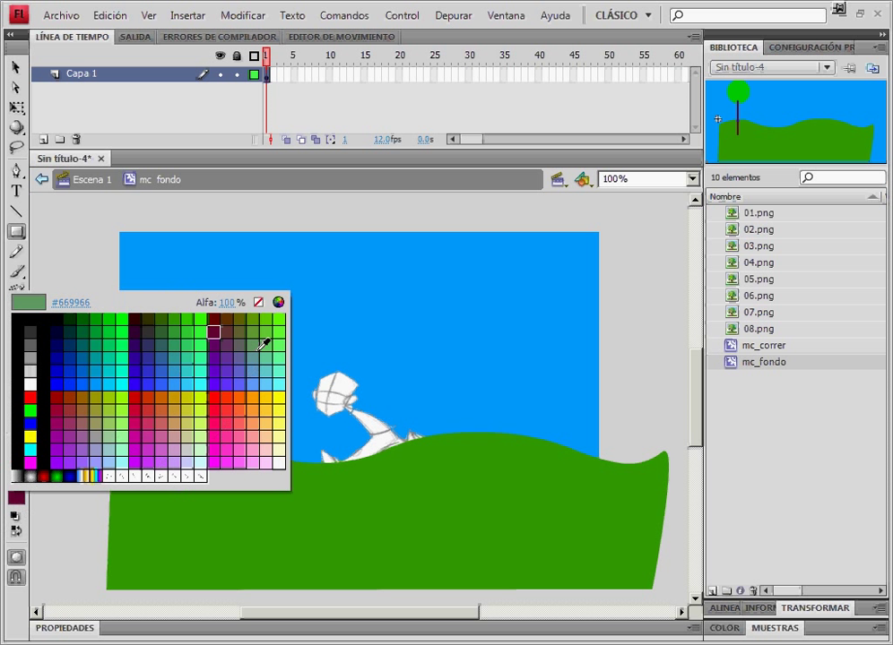
{"action": "left_click", "coordinate": [219, 320]}
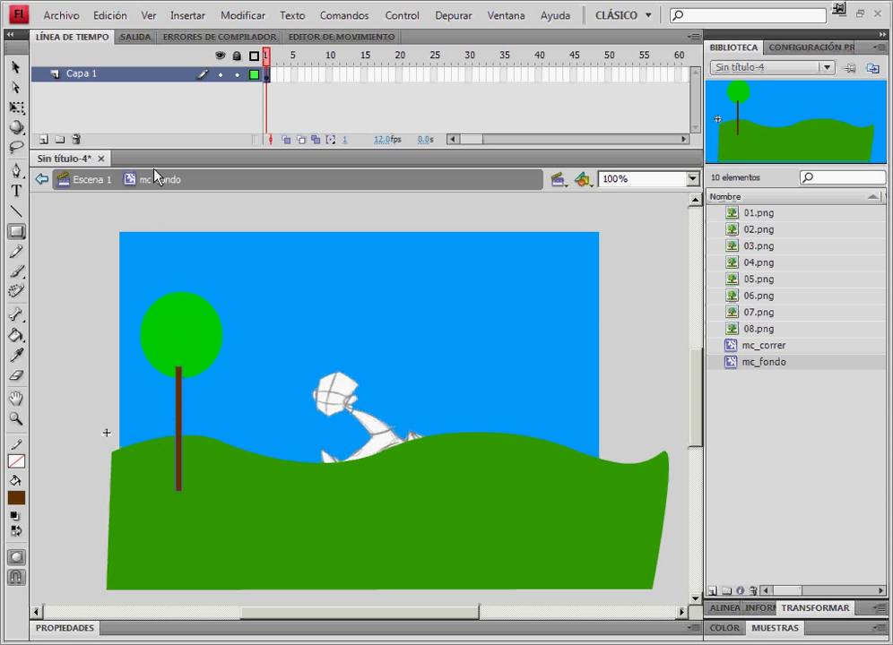
Duplicate the tree, place the copy just to the right of the original, and scale it down to a smaller tree
{"action": "left_click", "coordinate": [15, 67]}
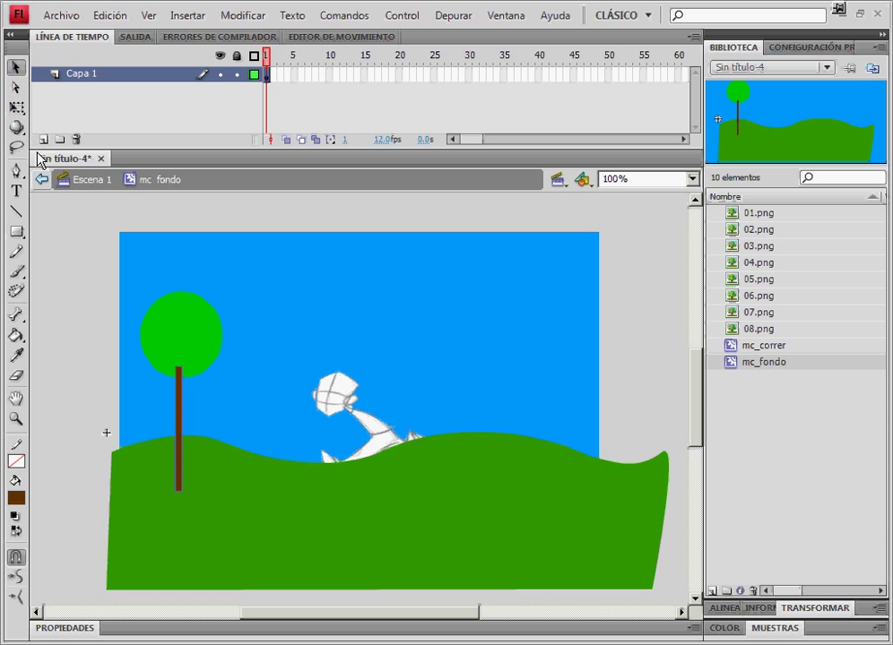
{"action": "left_click", "coordinate": [187, 346]}
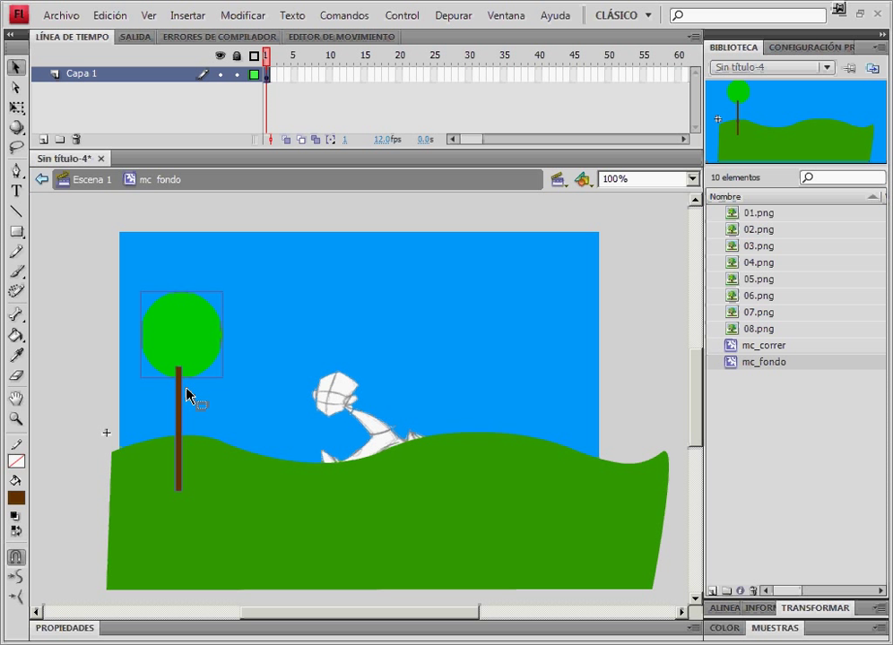
{"action": "key", "text": "ctrl+v"}
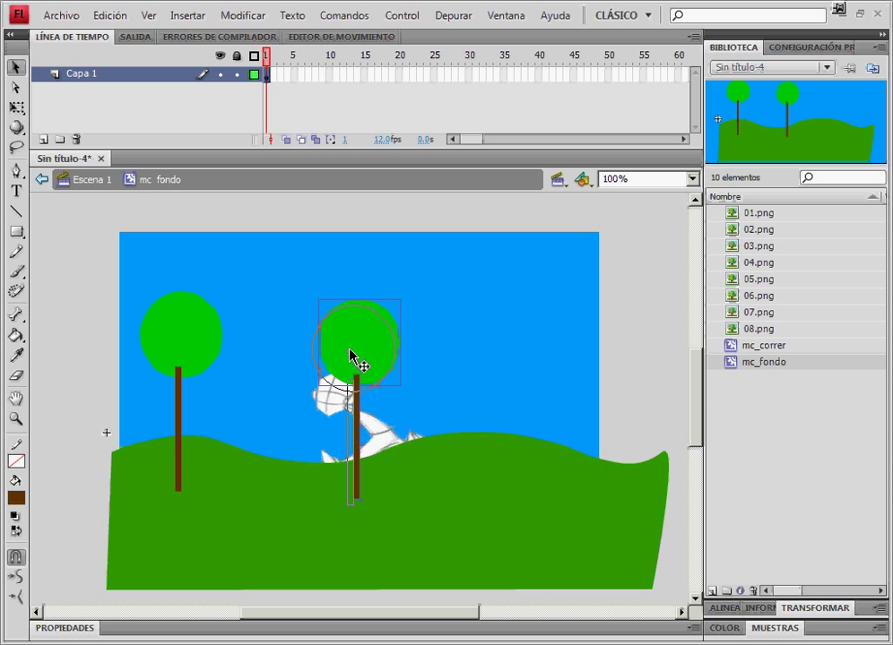
{"action": "left_click_drag", "start_coordinate": [355, 359], "coordinate": [267, 364]}
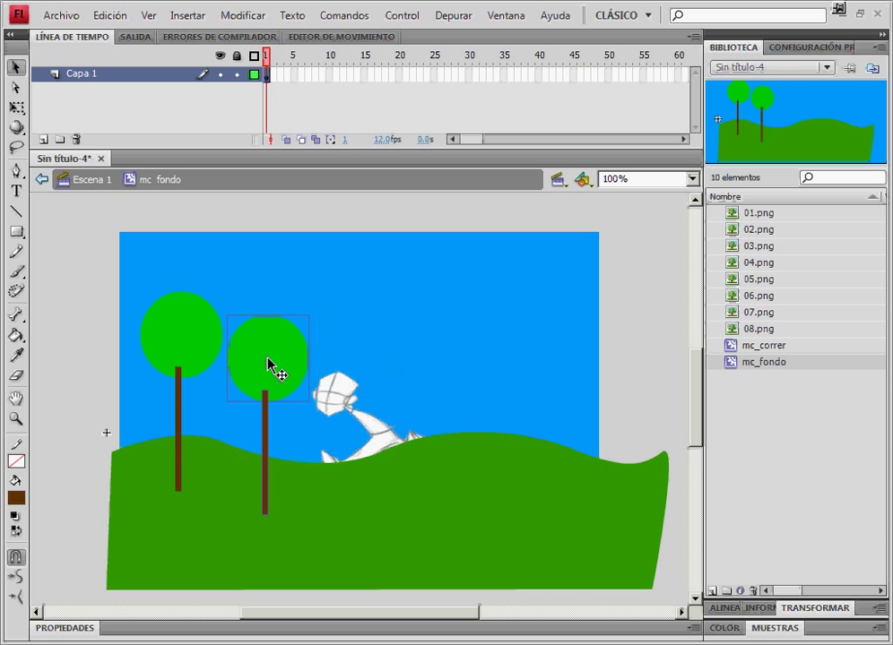
{"action": "left_click", "coordinate": [16, 106]}
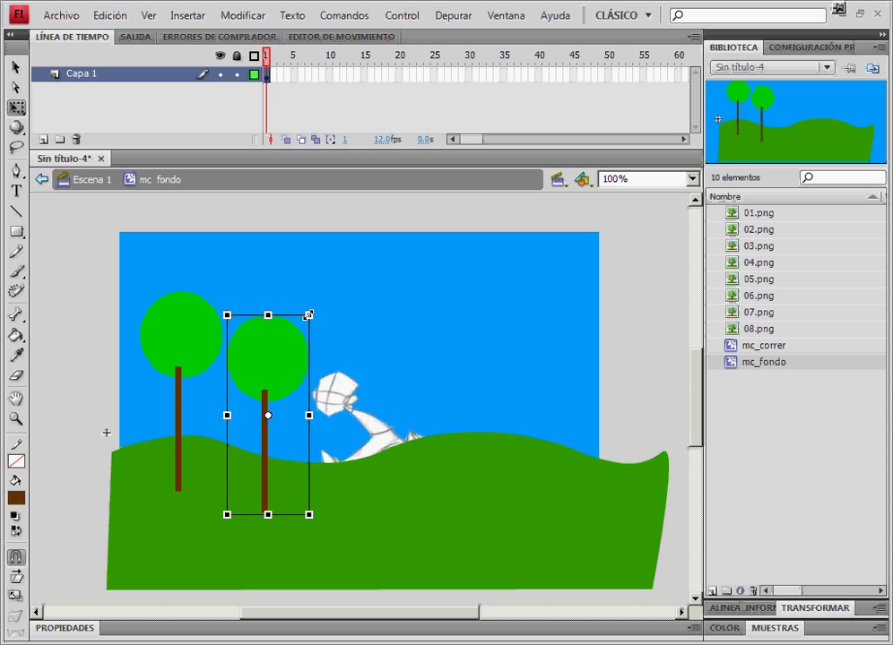
{"action": "left_click_drag", "start_coordinate": [308, 314], "coordinate": [256, 387]}
Copy the large and small trees together and paste the pair over the hill in the right half of the stage
{"action": "left_click", "coordinate": [180, 403], "text": "shift"}
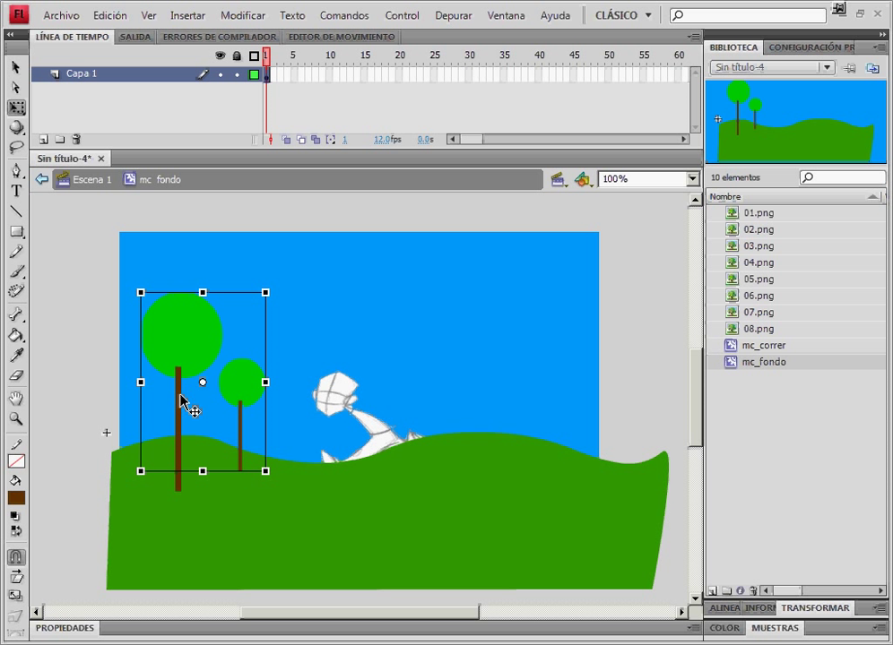
{"action": "right_click", "coordinate": [180, 400]}
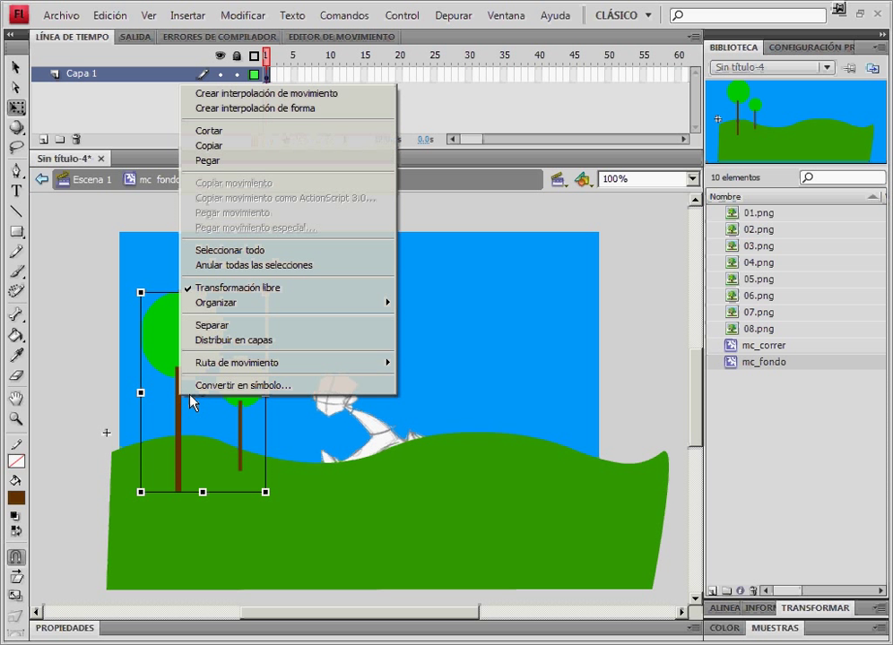
{"action": "left_click", "coordinate": [231, 146]}
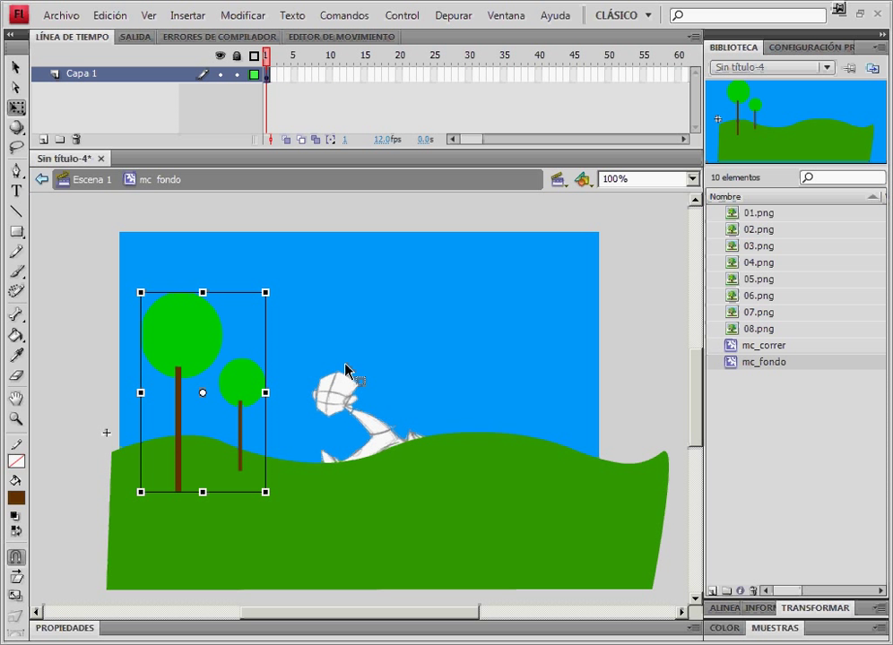
{"action": "right_click", "coordinate": [346, 370]}
{"action": "left_click", "coordinate": [371, 400]}
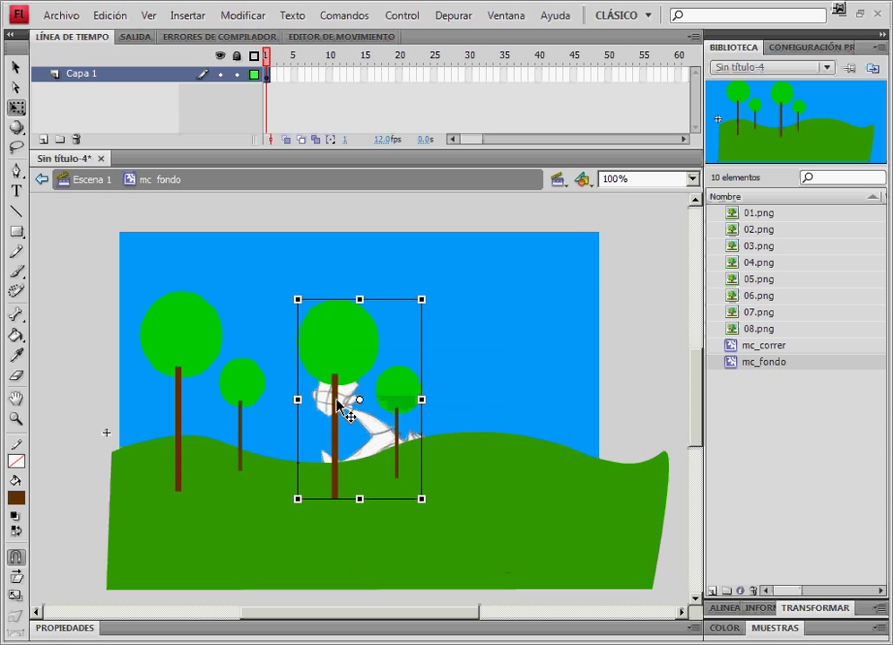
{"action": "left_click_drag", "start_coordinate": [339, 362], "coordinate": [450, 355]}
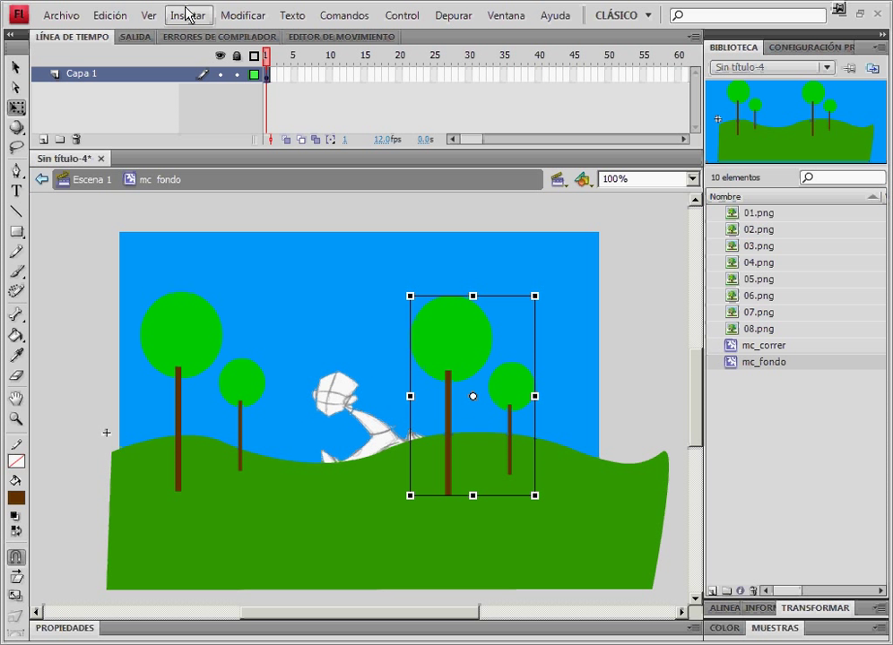
Flip the pasted tree pair horizontally and move it toward the stage centre, and paste another pair at the stage's right edge
{"action": "left_click", "coordinate": [233, 15]}
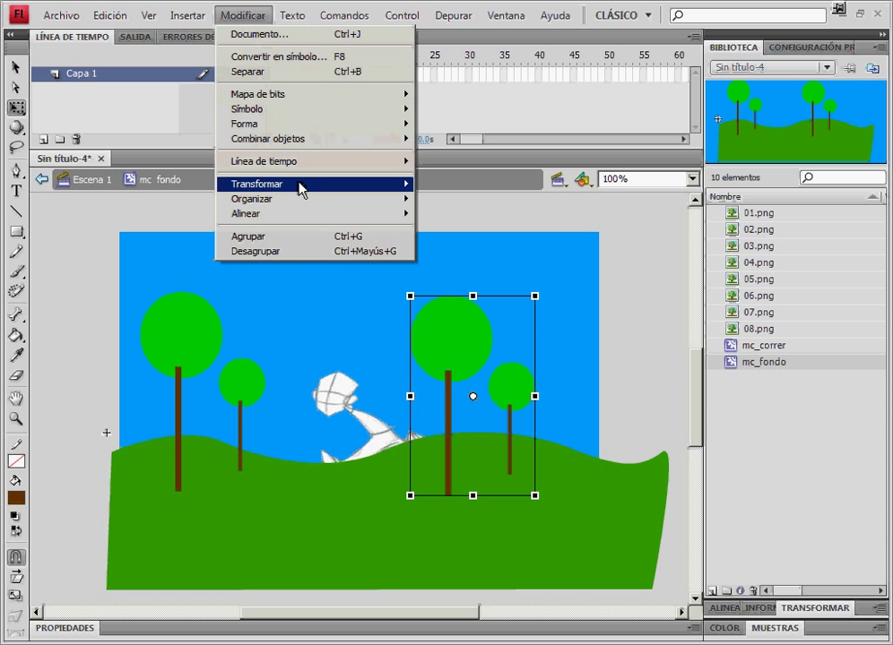
{"action": "mouse_move", "coordinate": [300, 187]}
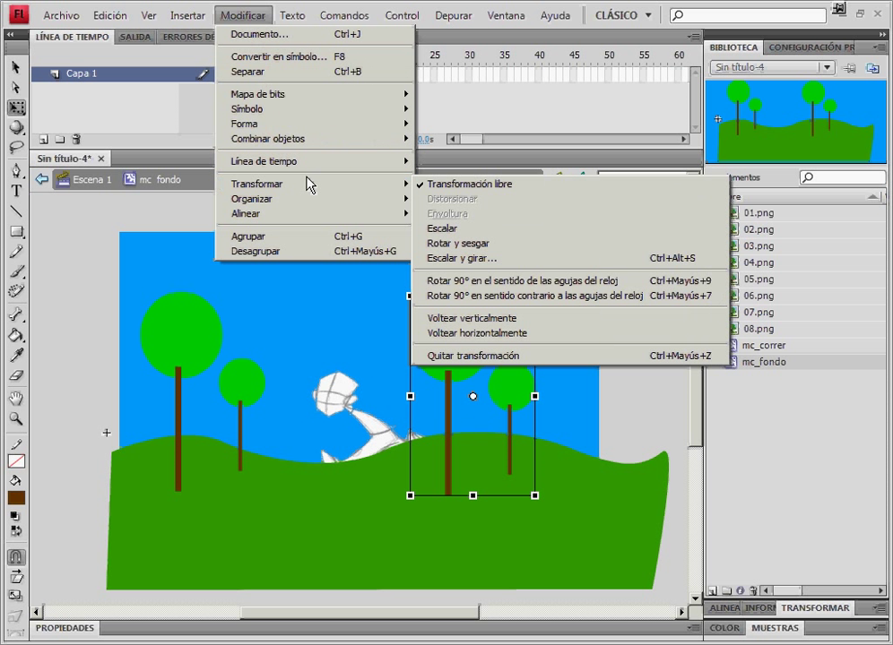
{"action": "left_click", "coordinate": [502, 334]}
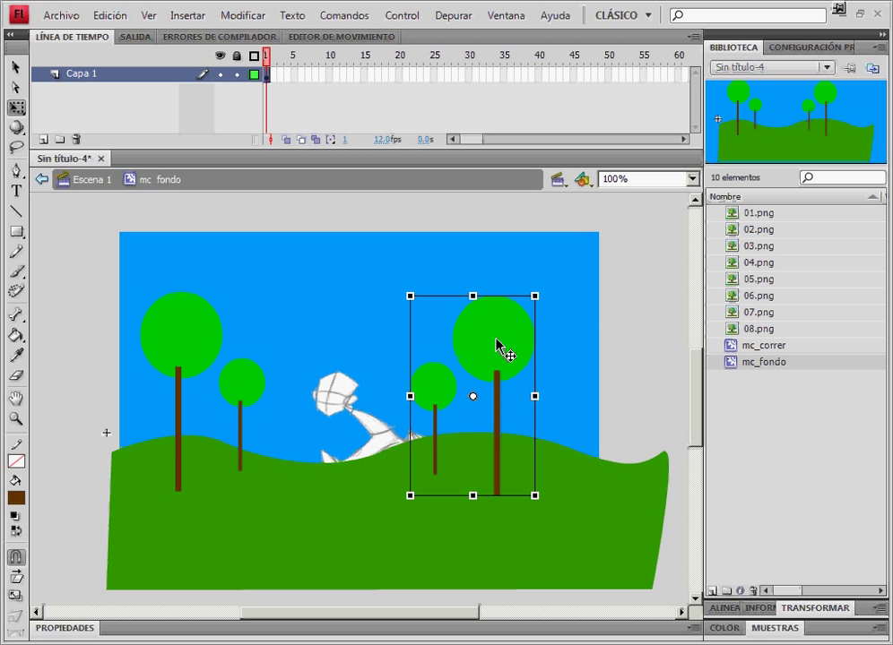
{"action": "left_click_drag", "start_coordinate": [499, 347], "coordinate": [414, 350]}
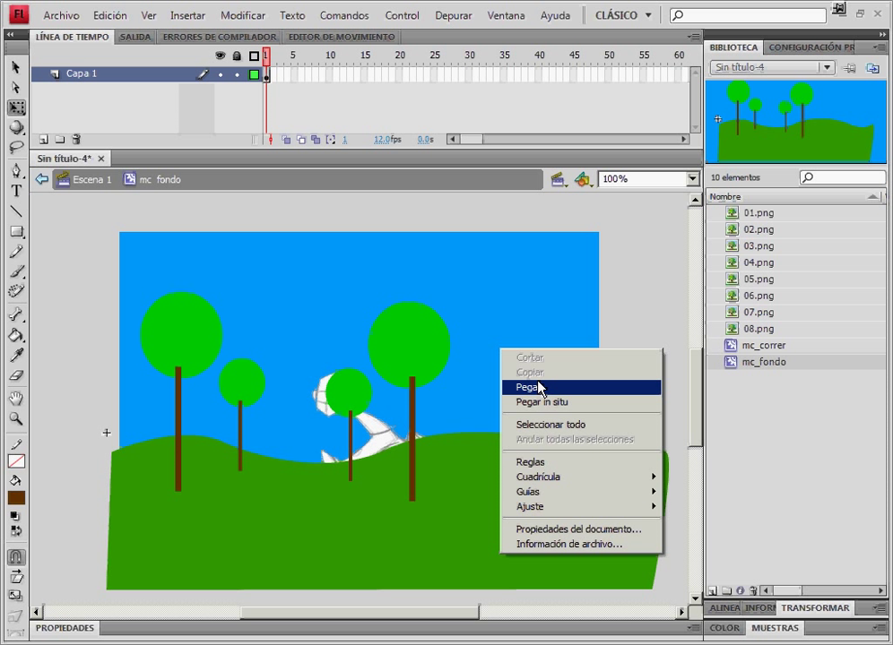
{"action": "left_click", "coordinate": [539, 388]}
{"action": "left_click_drag", "start_coordinate": [350, 353], "coordinate": [569, 355]}
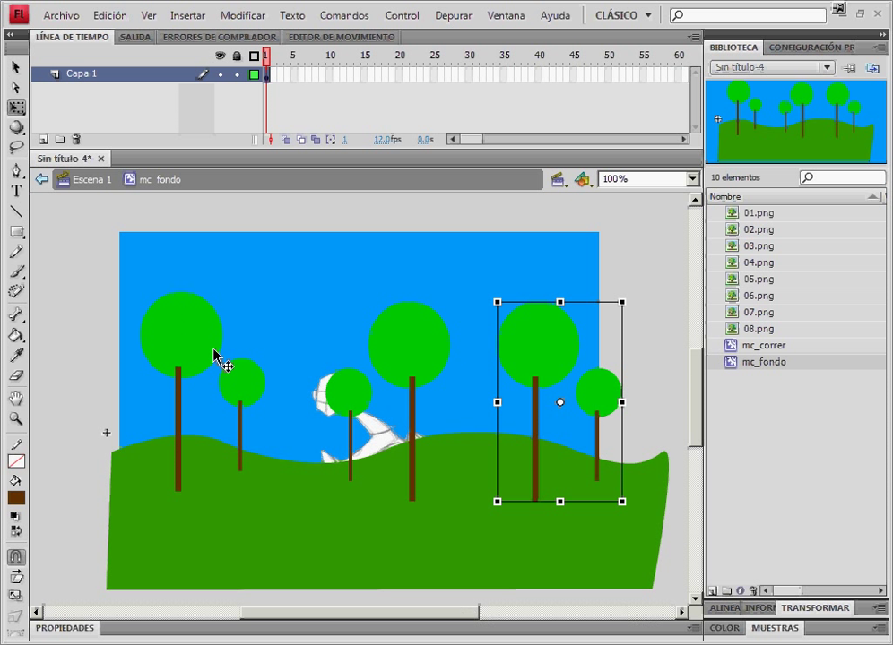
Select the ground and all the trees in mc_fondo and paste a duplicate of the whole landscape
{"action": "left_click_drag", "start_coordinate": [49, 231], "coordinate": [682, 607]}
{"action": "right_click", "coordinate": [456, 524]}
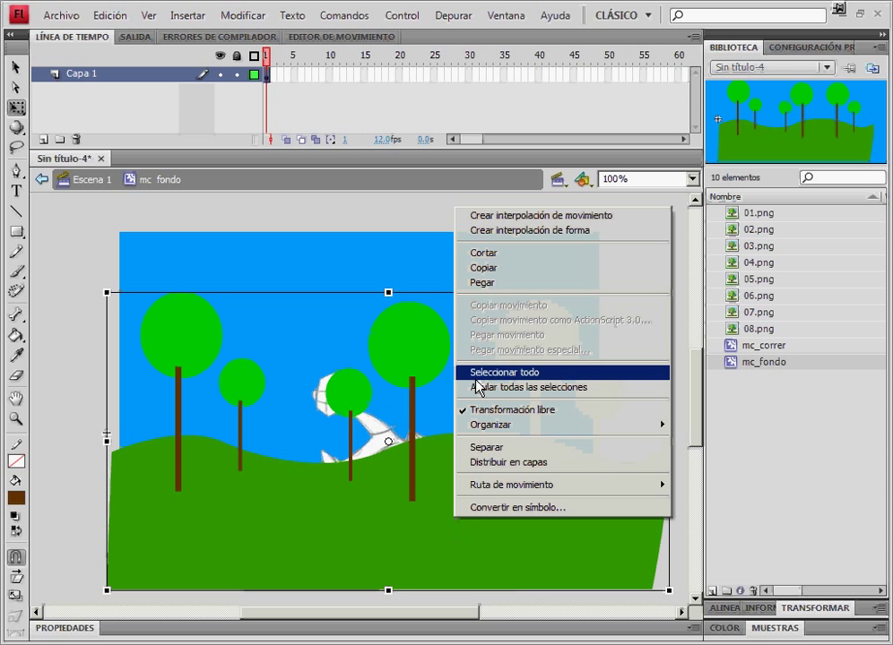
{"action": "left_click", "coordinate": [481, 269]}
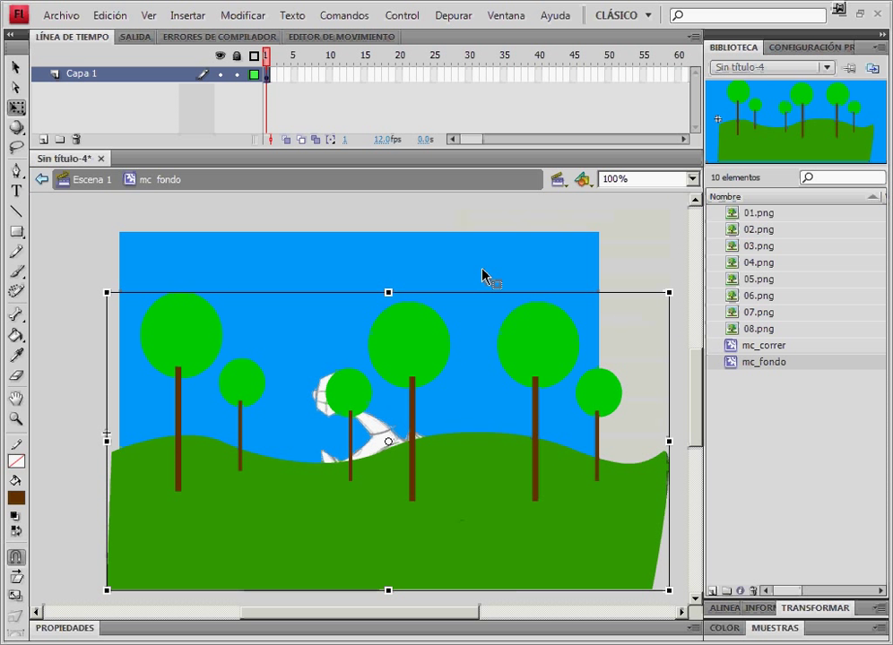
{"action": "right_click", "coordinate": [349, 531]}
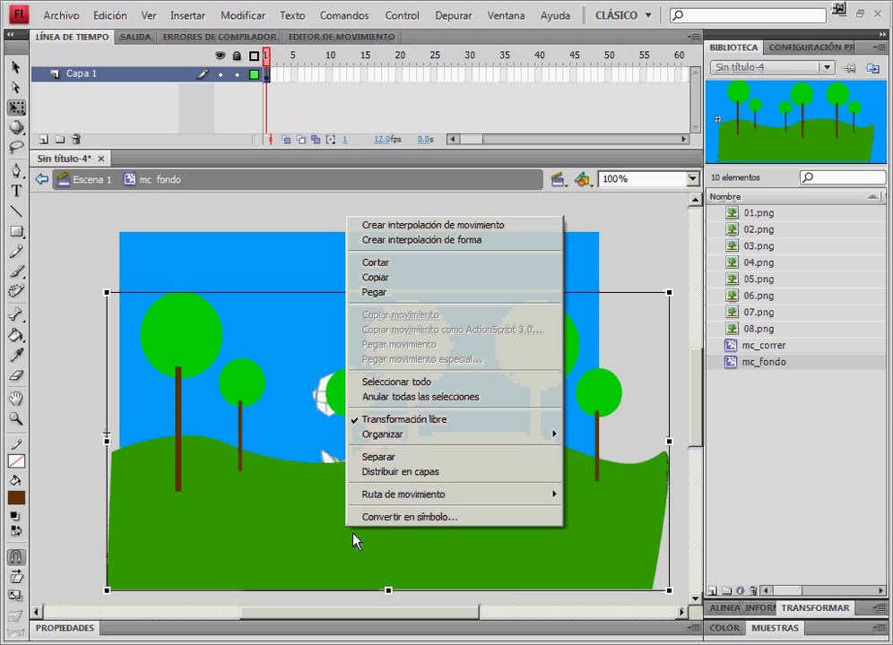
{"action": "left_click", "coordinate": [398, 298]}
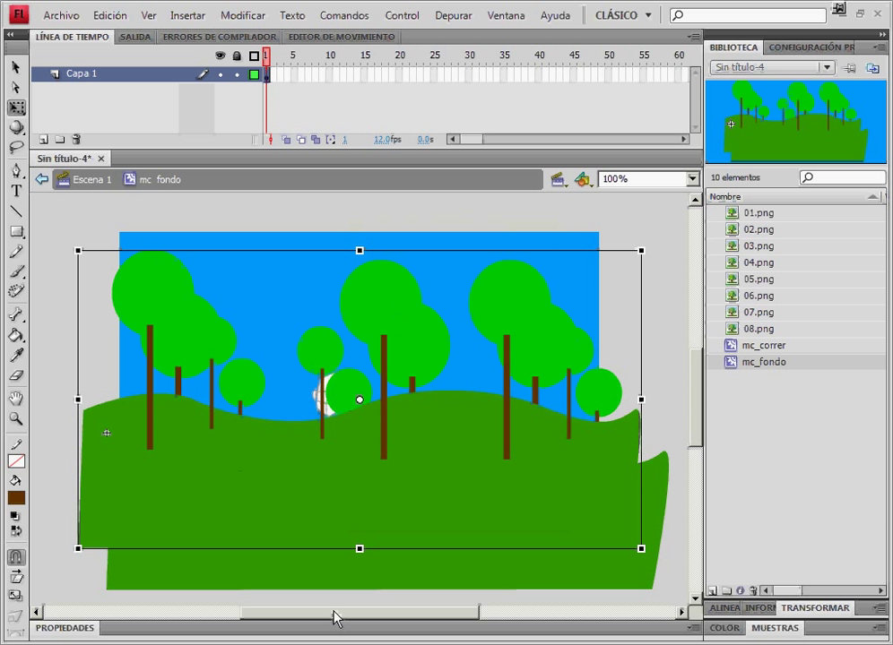
Move the pasted landscape copy past the right end of the original so the two no longer overlap
{"action": "left_click_drag", "start_coordinate": [334, 619], "coordinate": [357, 613]}
{"action": "left_click_drag", "start_coordinate": [160, 525], "coordinate": [525, 533]}
{"action": "left_click_drag", "start_coordinate": [435, 618], "coordinate": [501, 618]}
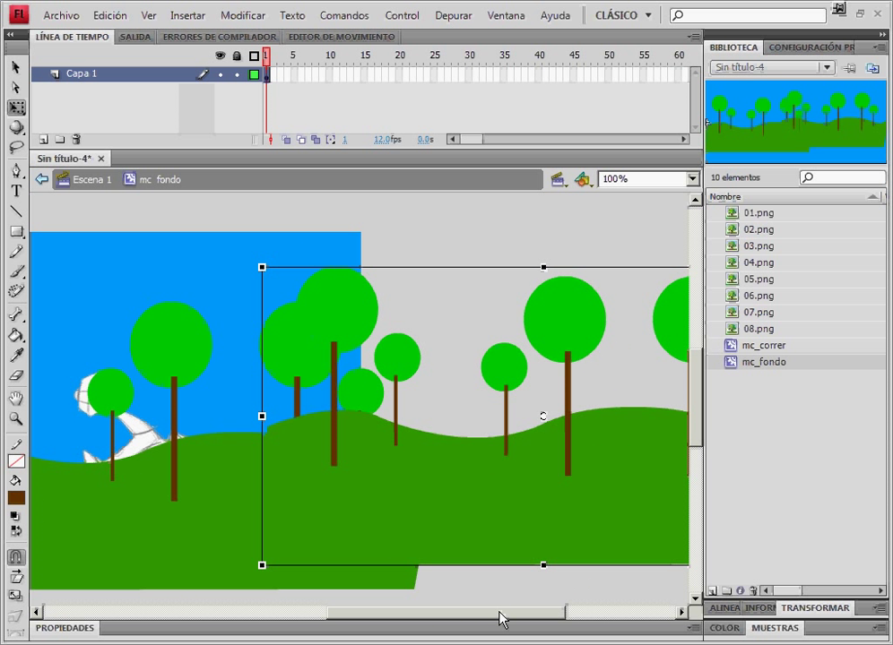
{"action": "left_click_drag", "start_coordinate": [439, 533], "coordinate": [538, 531]}
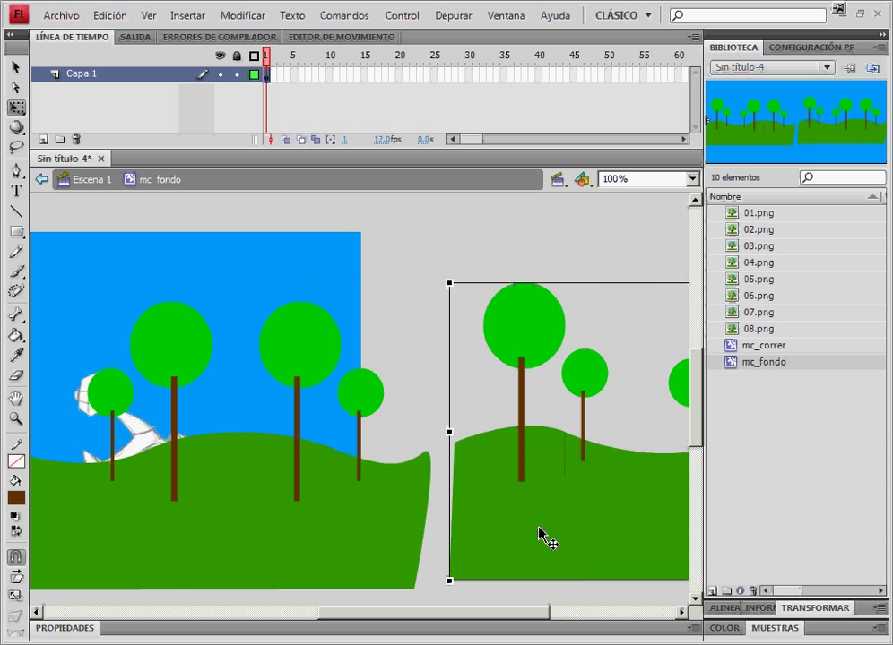
Flip the landscape copy horizontally and join it seamlessly to the right edge of the original ground
{"action": "right_click", "coordinate": [535, 530]}
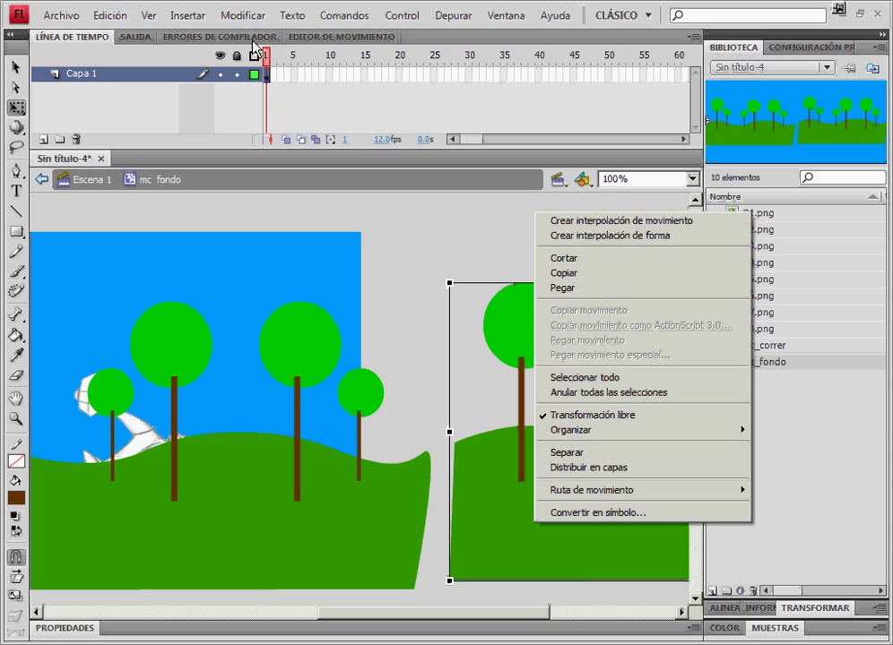
{"action": "left_click", "coordinate": [226, 15]}
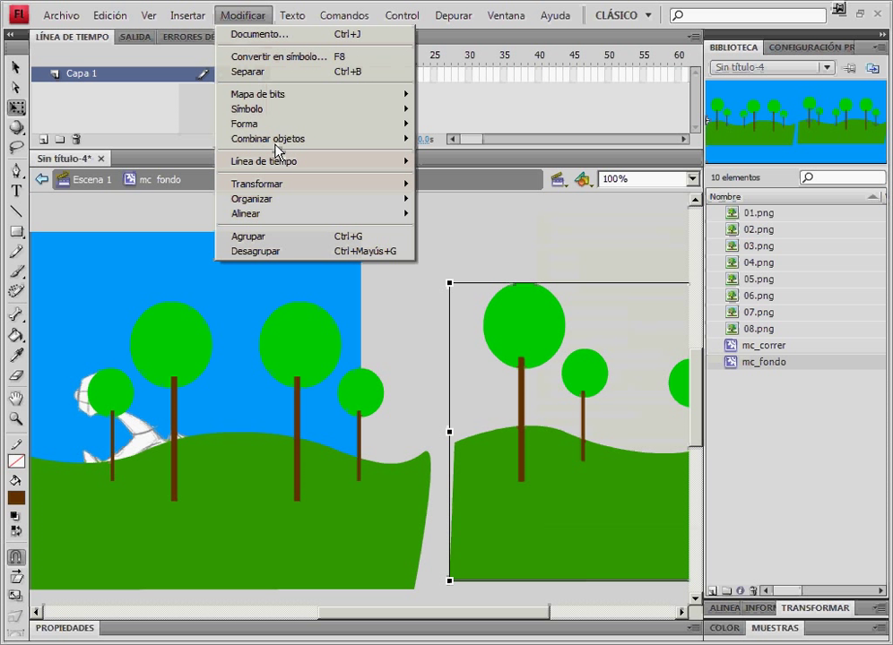
{"action": "mouse_move", "coordinate": [292, 187]}
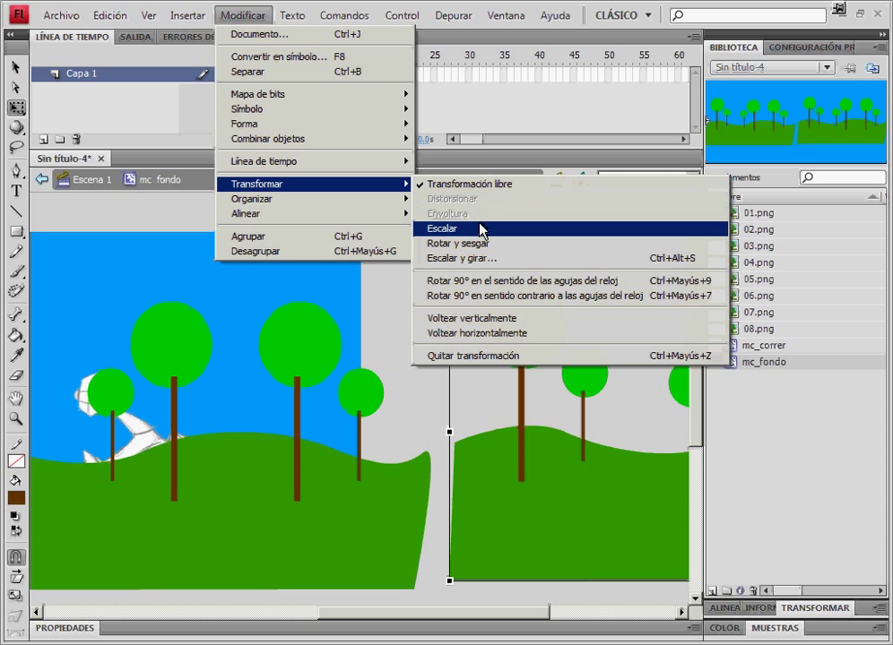
{"action": "left_click", "coordinate": [485, 336]}
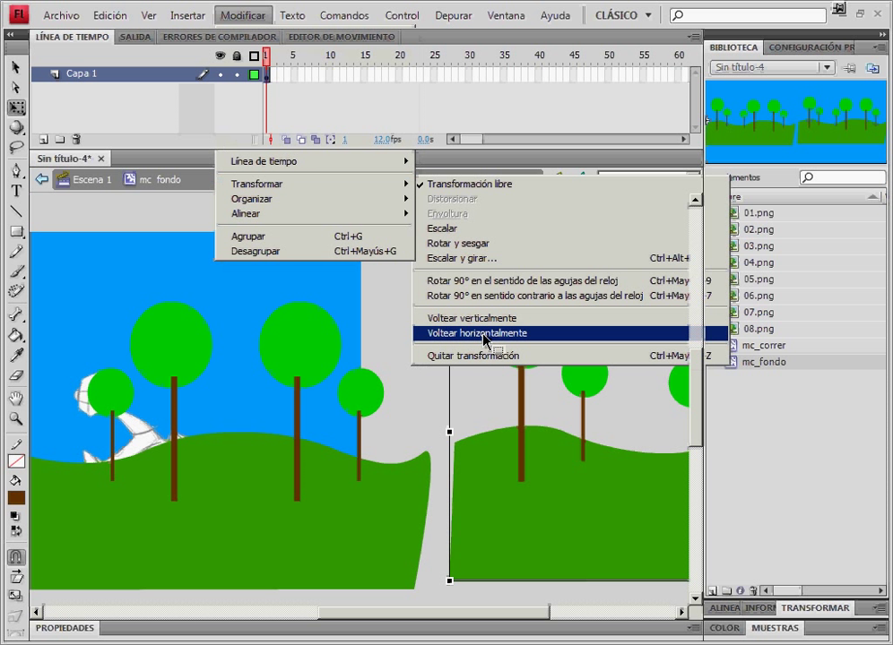
{"action": "left_click_drag", "start_coordinate": [626, 534], "coordinate": [516, 542]}
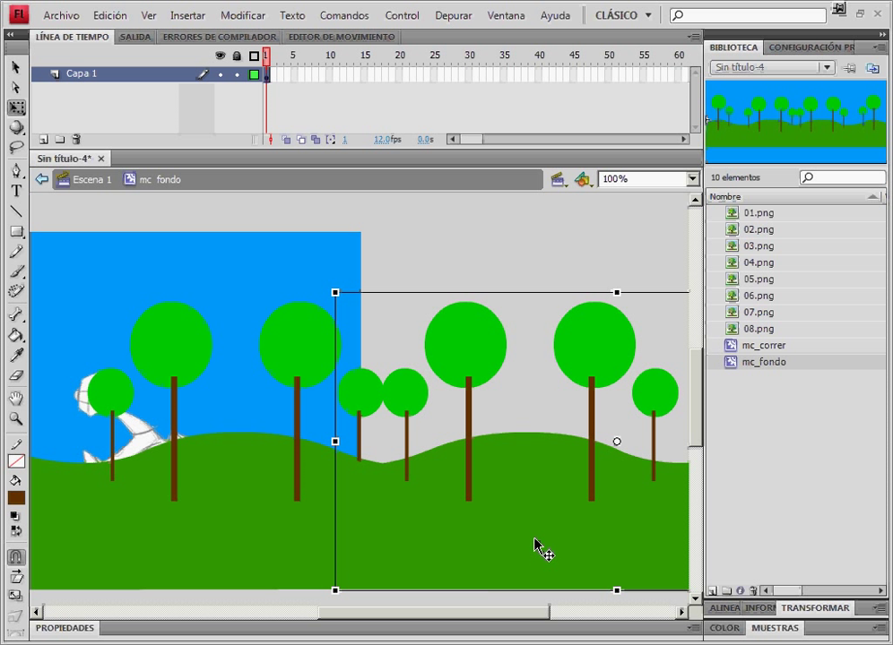
{"action": "left_click", "coordinate": [323, 596]}
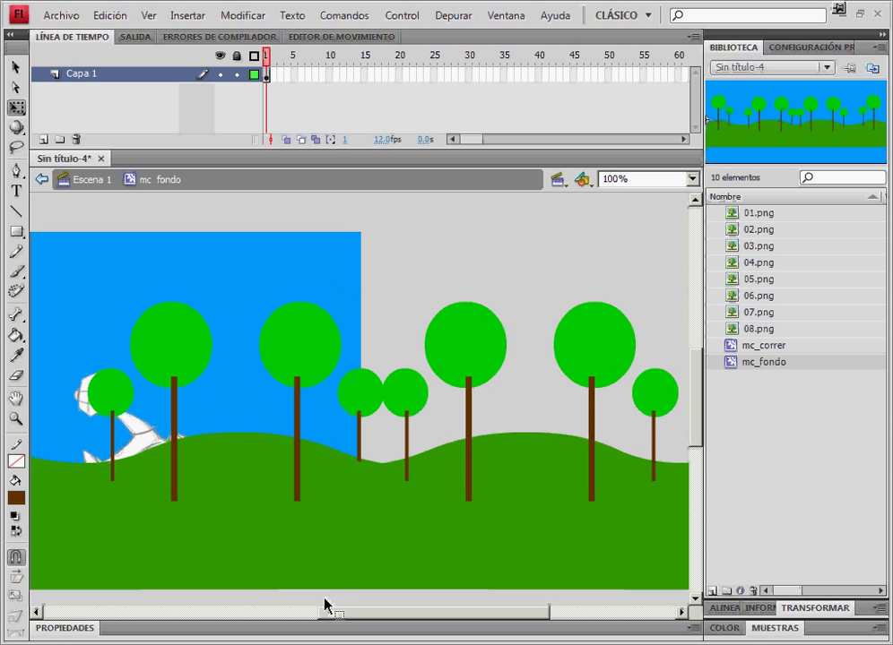
Extend mc_fondo's layer to frame 40 and create a motion tween, accepting the conversion of the landscape into a symbol
{"action": "left_click_drag", "start_coordinate": [494, 610], "coordinate": [374, 639]}
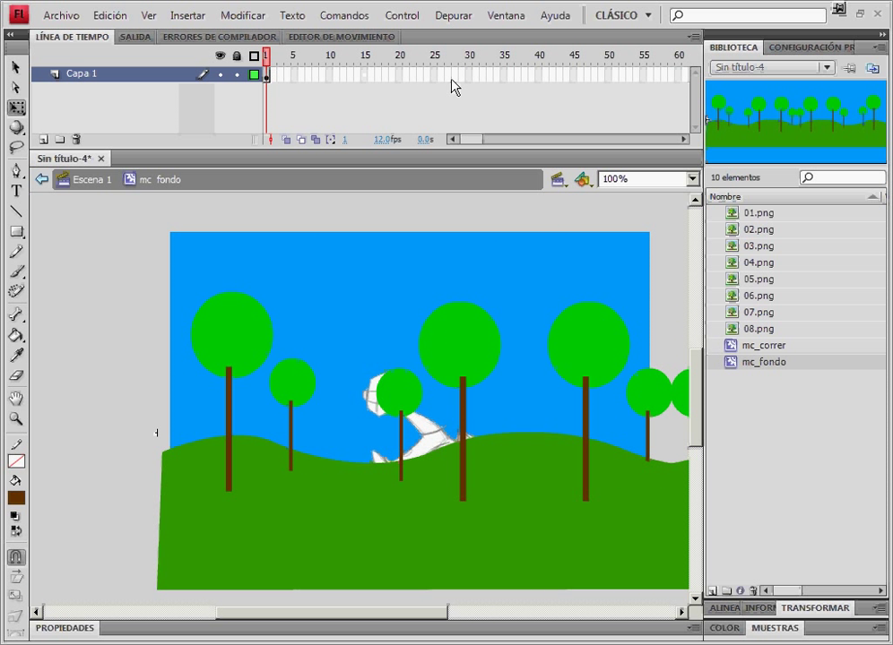
{"action": "left_click", "coordinate": [538, 76]}
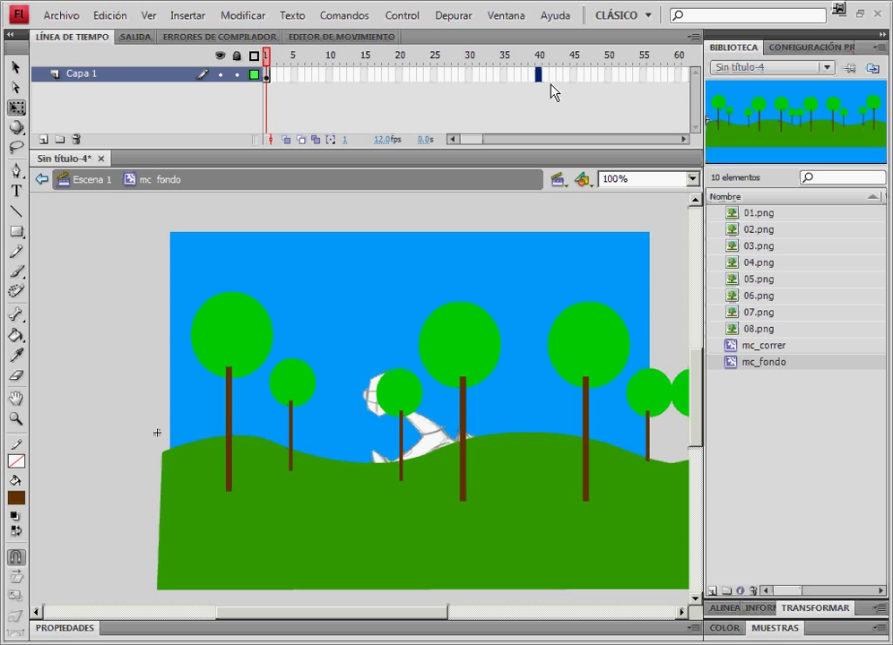
{"action": "key", "text": "F5"}
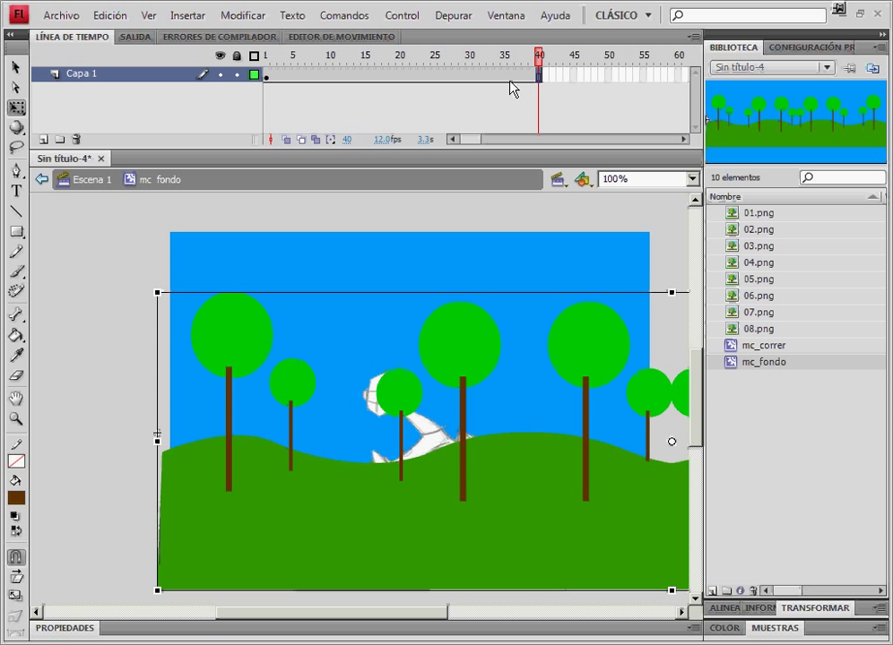
{"action": "right_click", "coordinate": [510, 79]}
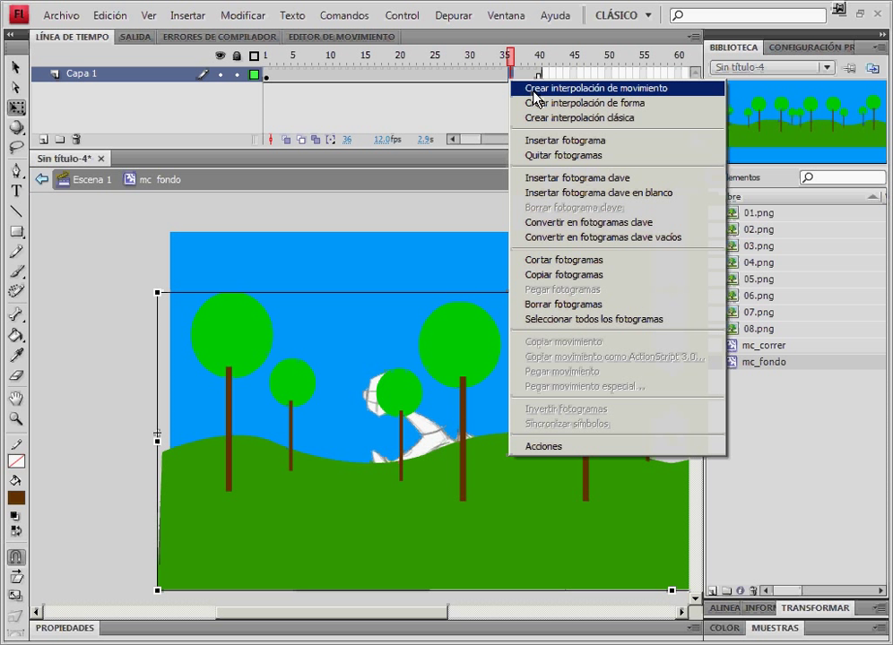
{"action": "left_click", "coordinate": [536, 89]}
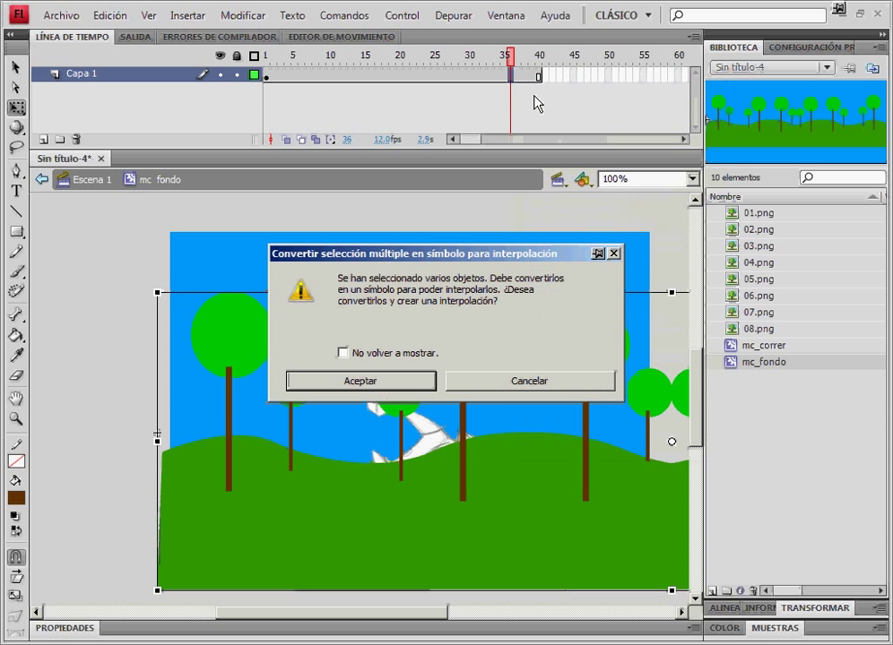
{"action": "left_click", "coordinate": [375, 383]}
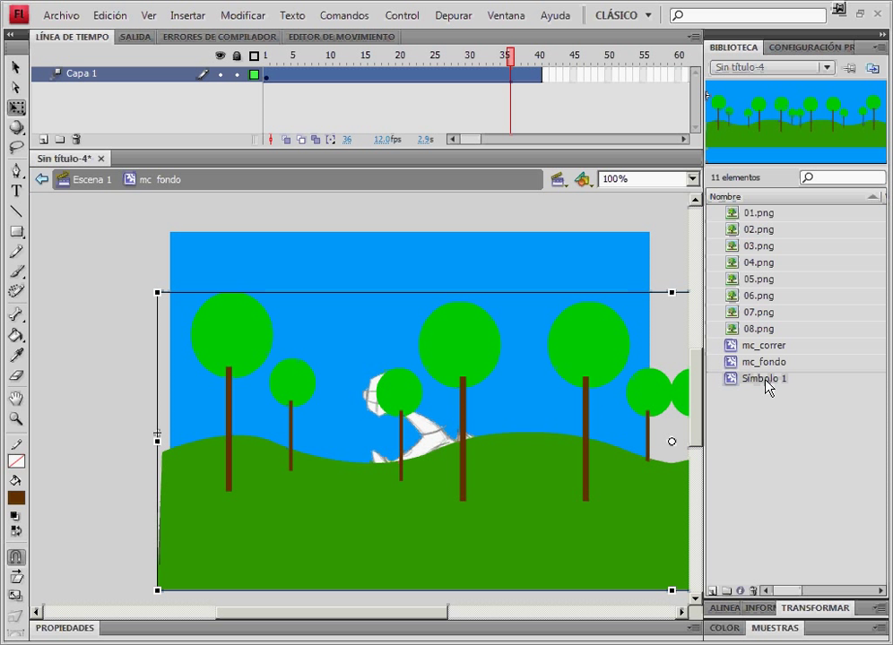
At frame 1, shift the landscape left until its right end lines up with the stage's right edge, nudging it into place
{"action": "left_click", "coordinate": [267, 79]}
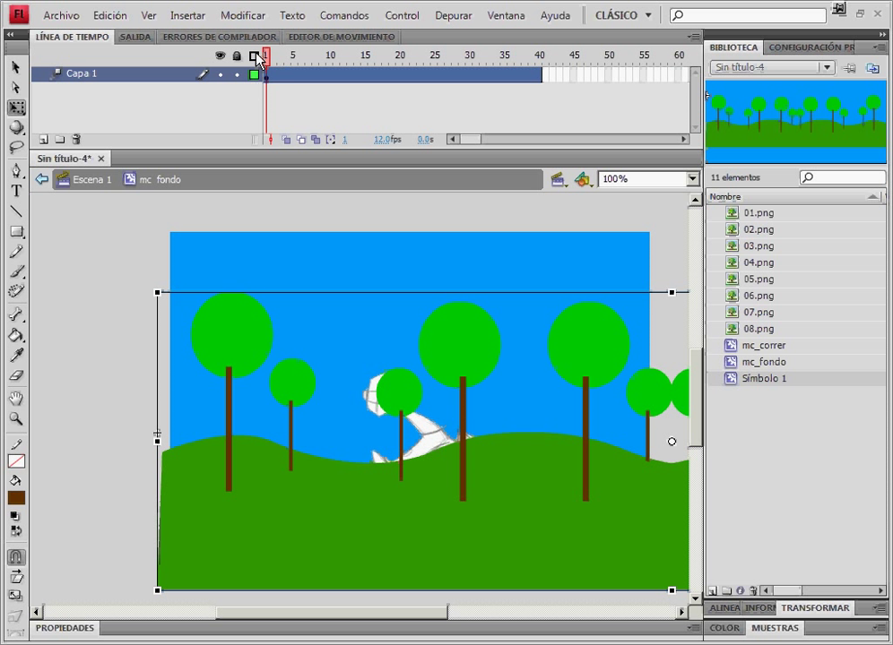
{"action": "left_click_drag", "start_coordinate": [632, 524], "coordinate": [230, 499]}
{"action": "left_click_drag", "start_coordinate": [652, 494], "coordinate": [547, 521]}
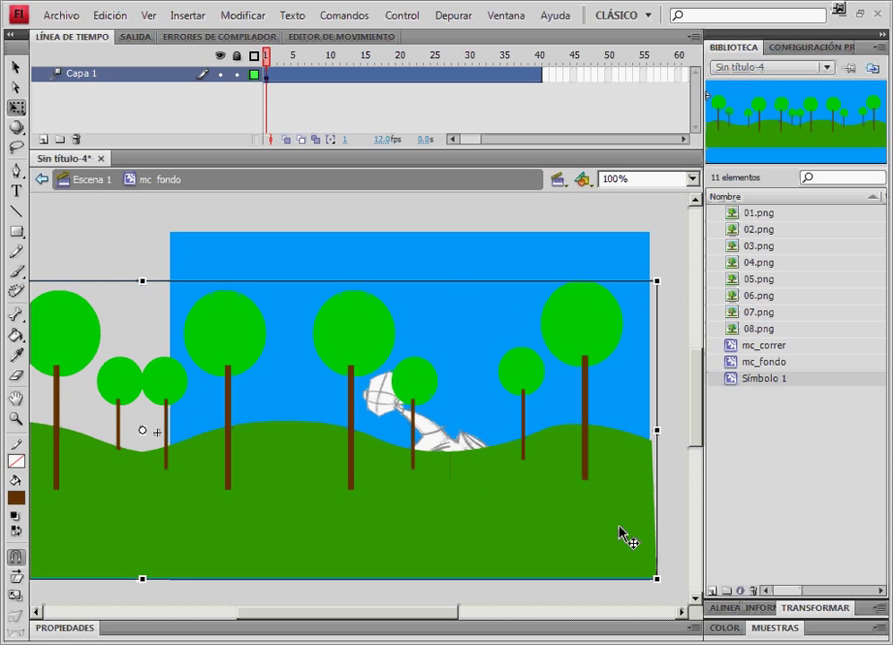
{"action": "key", "text": "Down"}
{"action": "key", "text": "Down"}
{"action": "key", "text": "Down"}
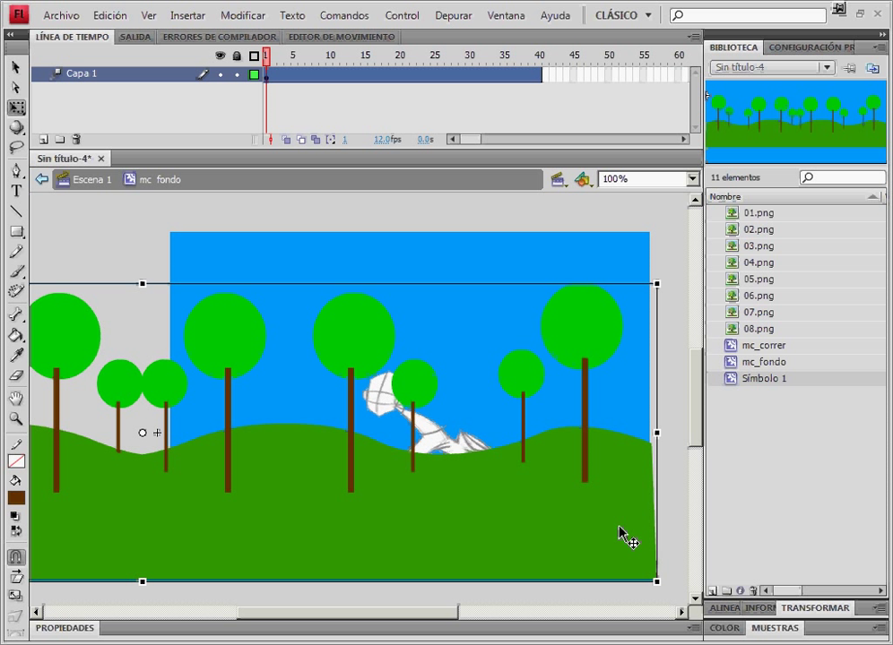
{"action": "key", "text": "Left"}
{"action": "left_click", "coordinate": [685, 514]}
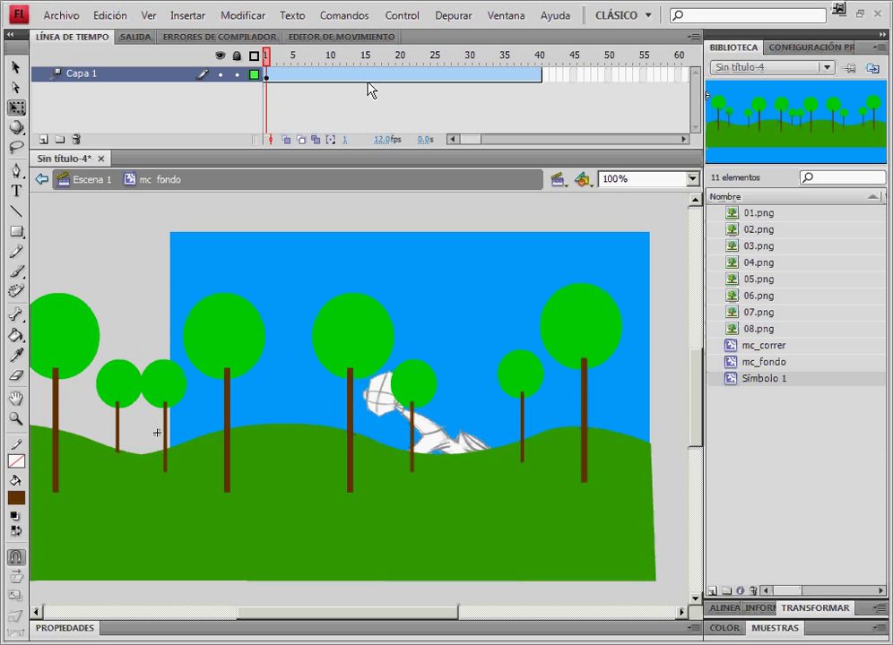
At frame 40, move the landscape right until its left end meets the stage's left edge, and scrub the tween's last frames
{"action": "left_click", "coordinate": [537, 76]}
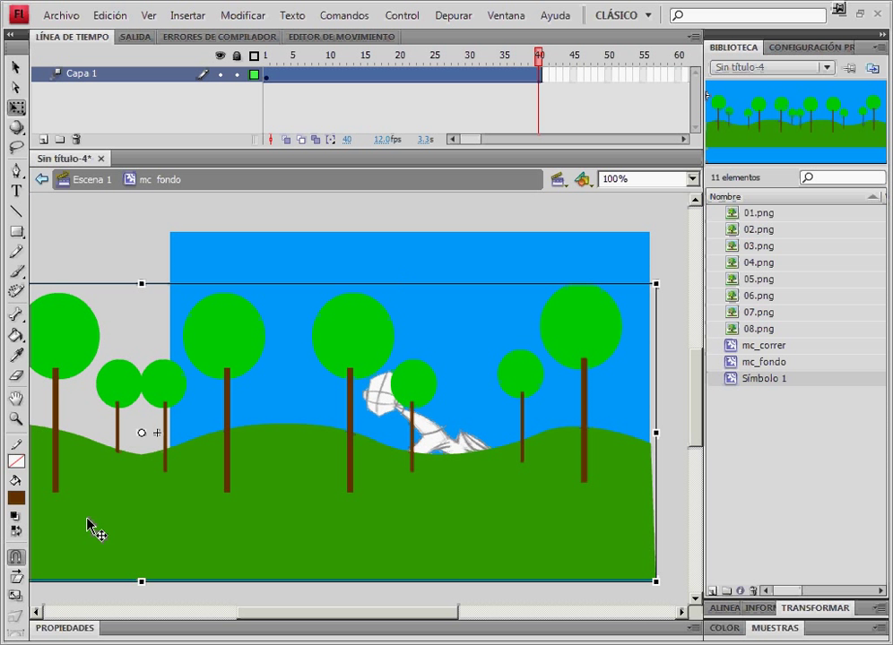
{"action": "left_click_drag", "start_coordinate": [70, 540], "coordinate": [419, 534]}
{"action": "left_click_drag", "start_coordinate": [130, 560], "coordinate": [247, 542]}
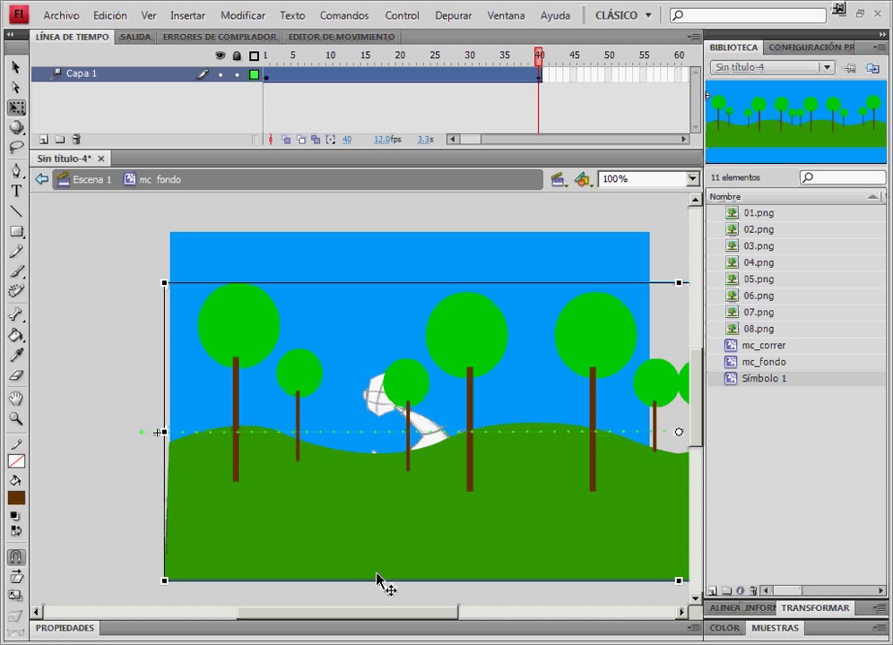
{"action": "mouse_move", "coordinate": [538, 68]}
{"action": "left_mouse_down"}
{"action": "mouse_move", "coordinate": [367, 80]}
{"action": "mouse_move", "coordinate": [265, 70]}
{"action": "mouse_move", "coordinate": [378, 83]}
{"action": "mouse_move", "coordinate": [530, 81]}
{"action": "left_mouse_up"}
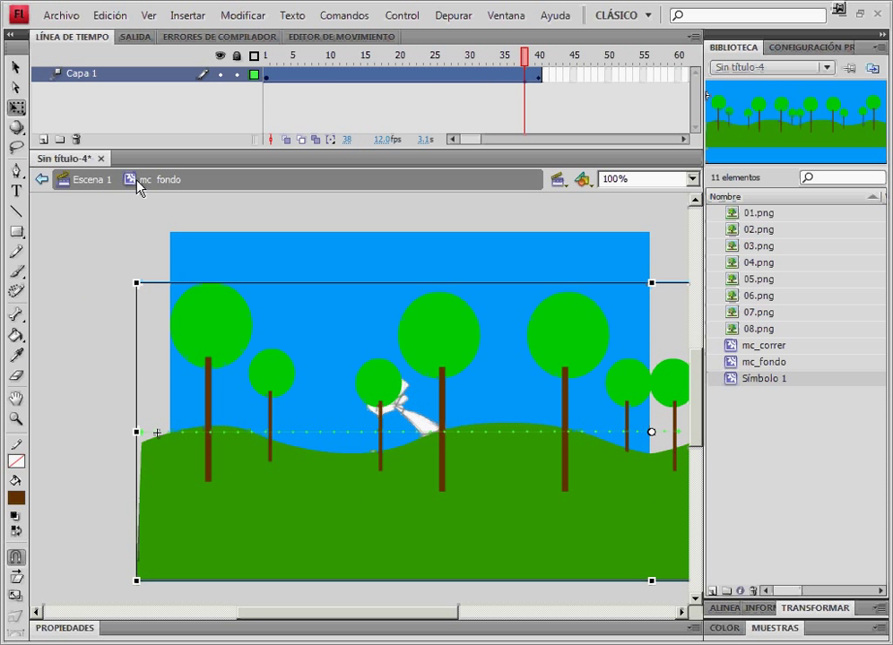
Return to Escena 1, test the movie with the runner over the scrolling landscape, and close the preview
{"action": "left_click", "coordinate": [85, 183]}
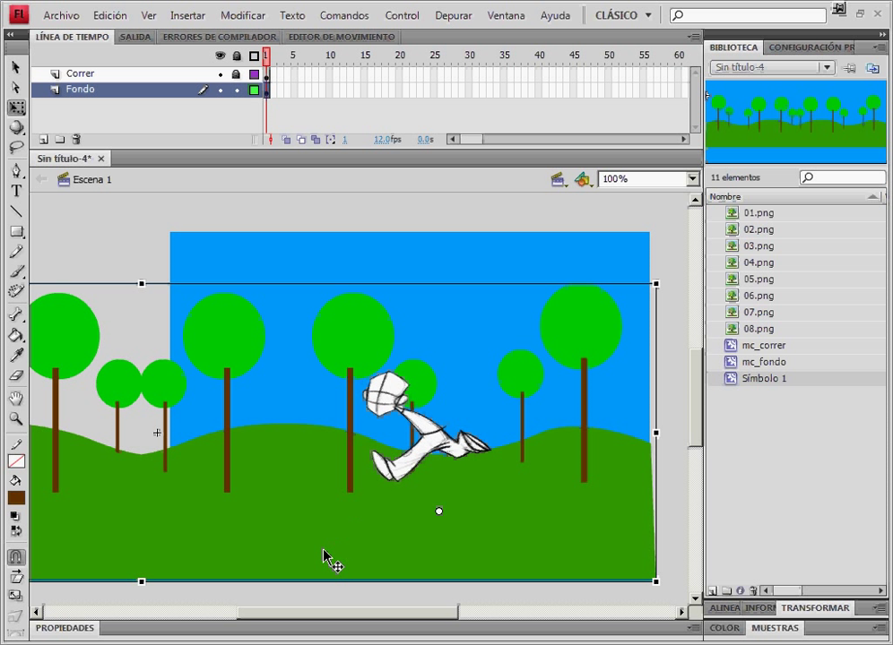
{"action": "key", "text": "ctrl+Return"}
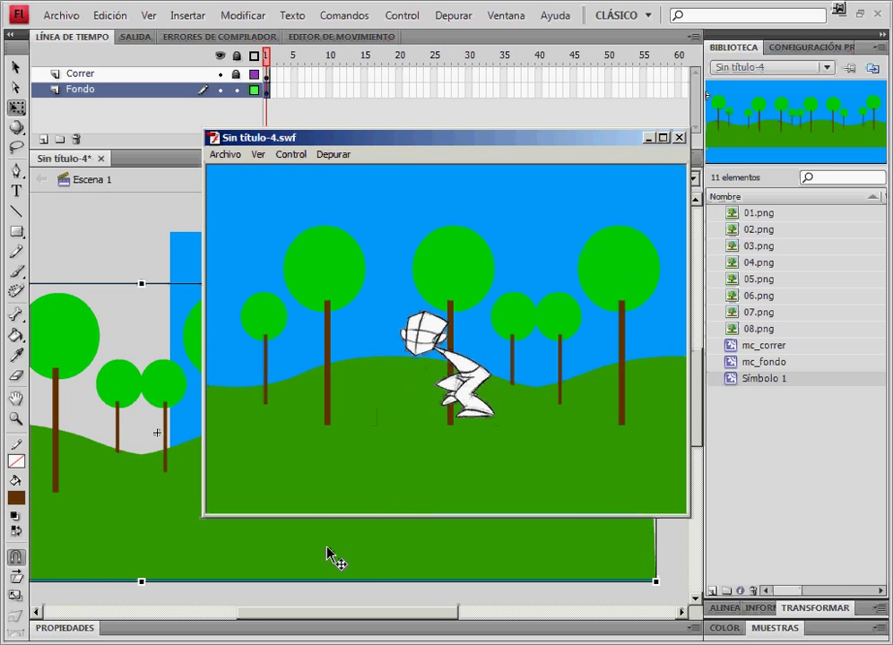
{"action": "left_click", "coordinate": [679, 138]}
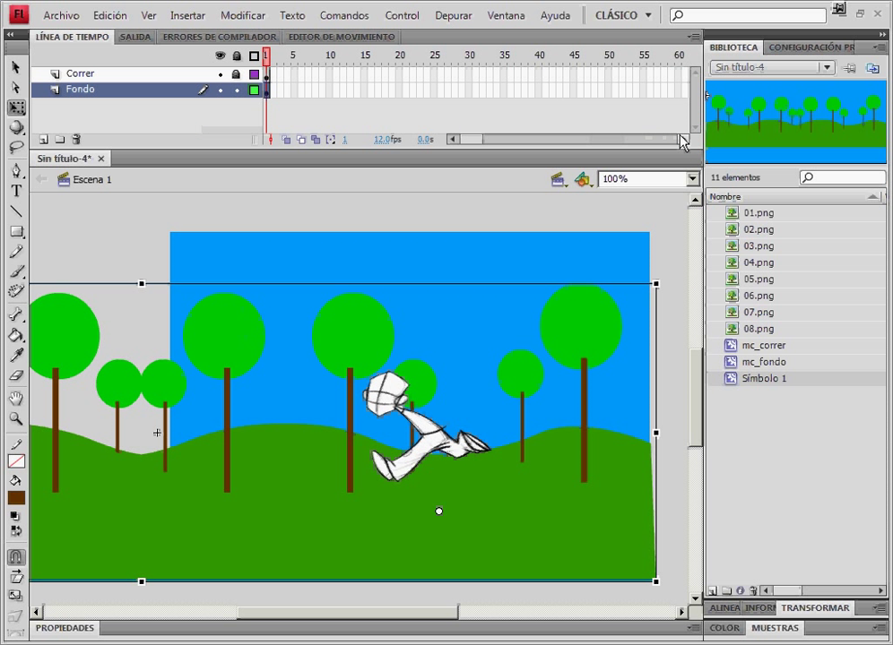